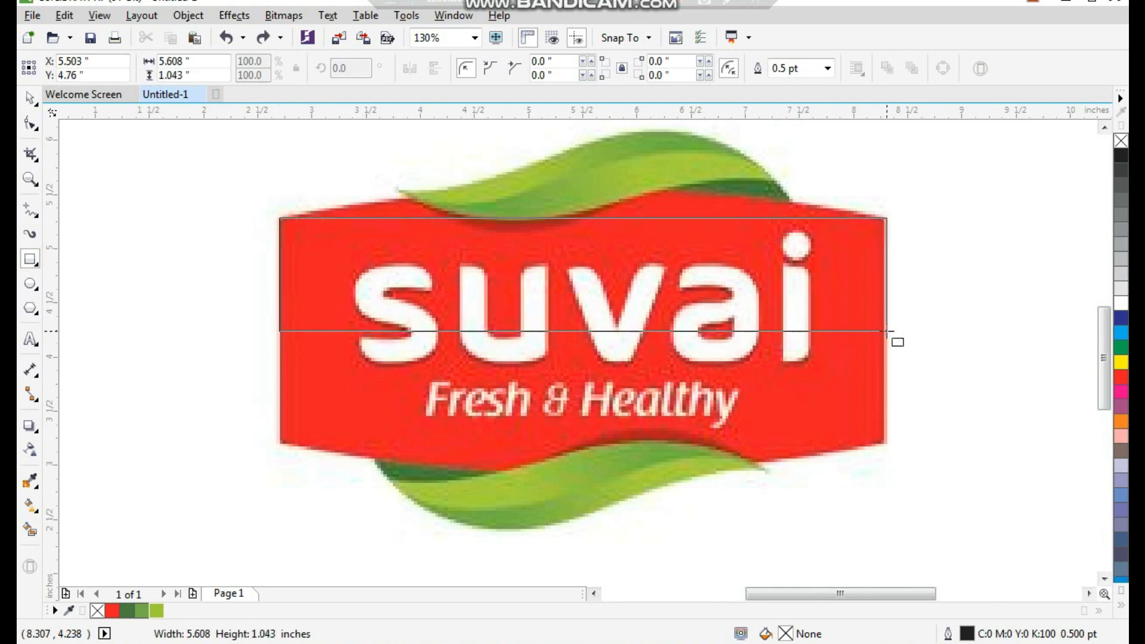
- Convert the rectangle over the upper half of the red badge to curves and set its outline width to 3.0 pt
{"action": "key", "text": "space"}
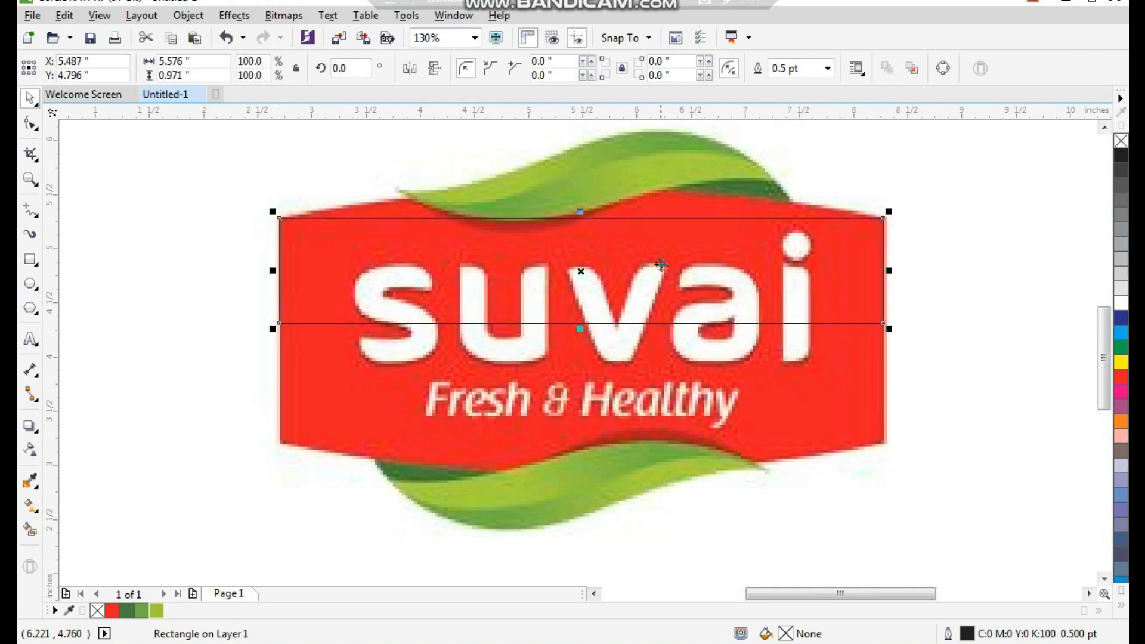
{"action": "key", "text": "F3"}
{"action": "key", "text": "F2"}
{"action": "left_click_drag", "start_coordinate": [446, 177], "coordinate": [844, 385]}
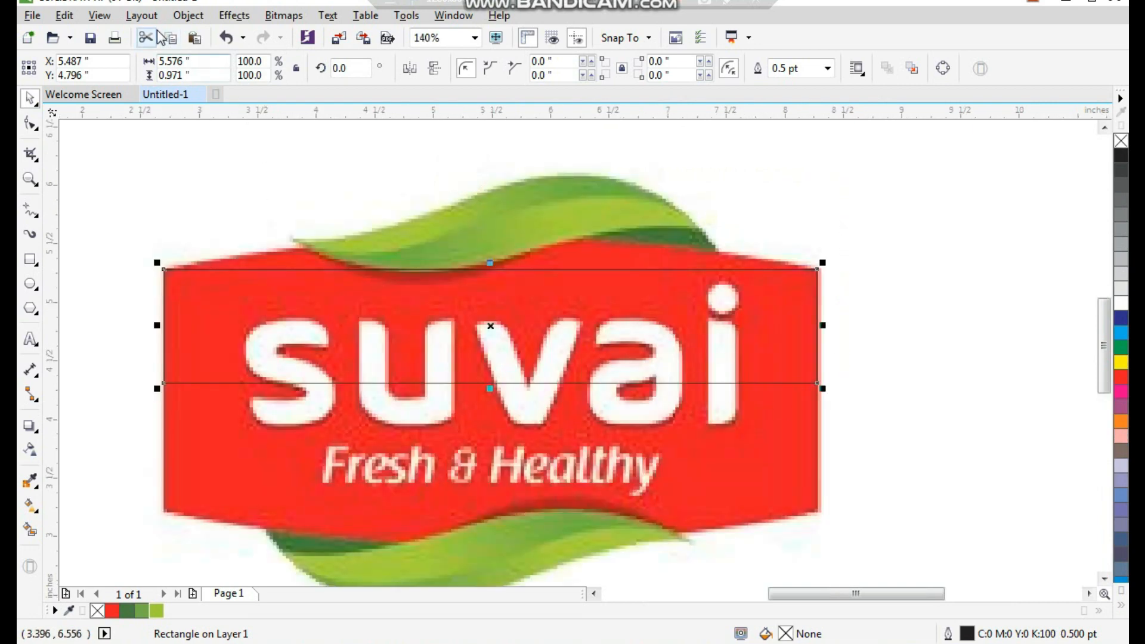
{"action": "left_click", "coordinate": [142, 15]}
{"action": "left_click", "coordinate": [188, 15]}
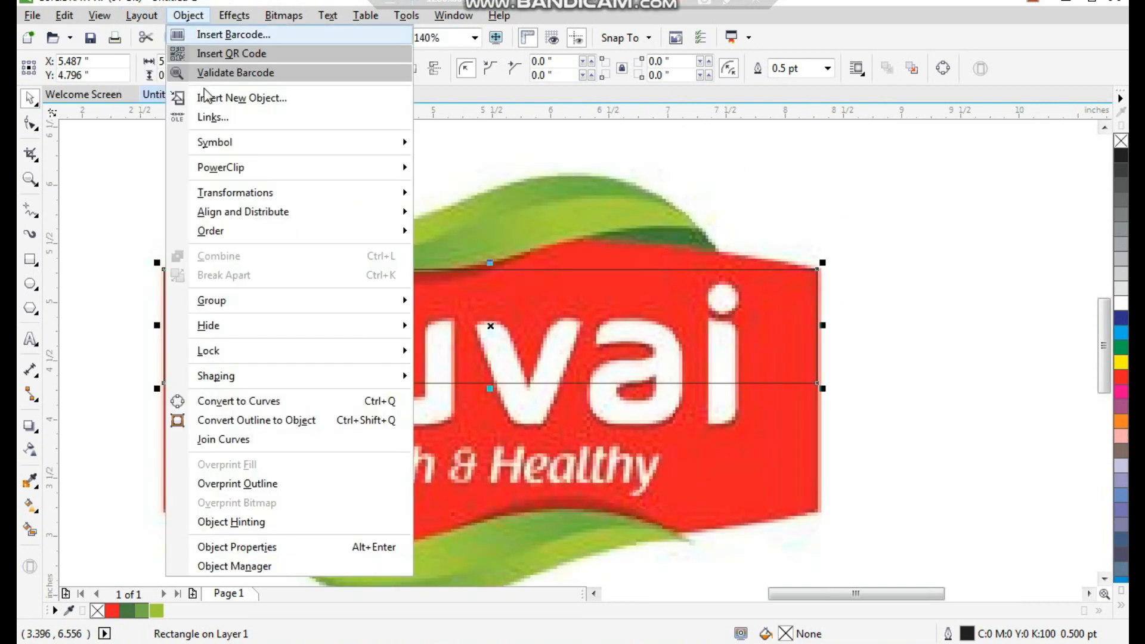
{"action": "left_click", "coordinate": [281, 403]}
{"action": "key", "text": "Right"}
{"action": "key", "text": "ctrl+z"}
{"action": "left_click", "coordinate": [565, 68]}
{"action": "left_click", "coordinate": [540, 177]}
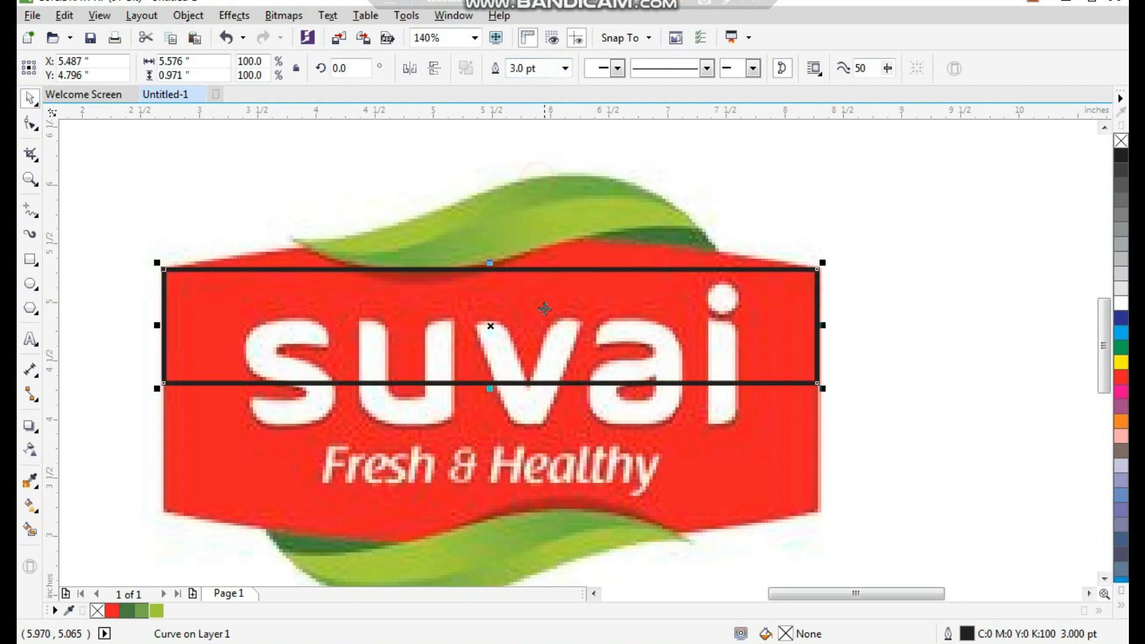
- Make the rectangle's segments curved and bow its top edge upward by about 0.27 inches to match the red badge
{"action": "key", "text": "F10"}
{"action": "left_click_drag", "start_coordinate": [146, 227], "coordinate": [832, 412]}
{"action": "left_click", "coordinate": [261, 68]}
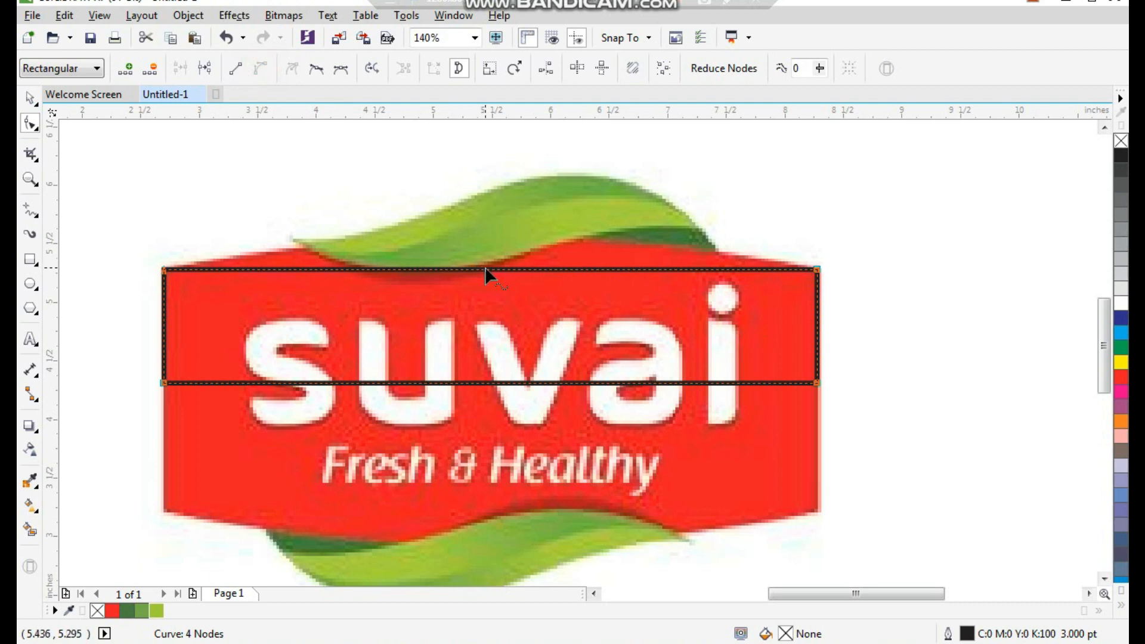
{"action": "left_click_drag", "start_coordinate": [486, 269], "coordinate": [486, 238]}
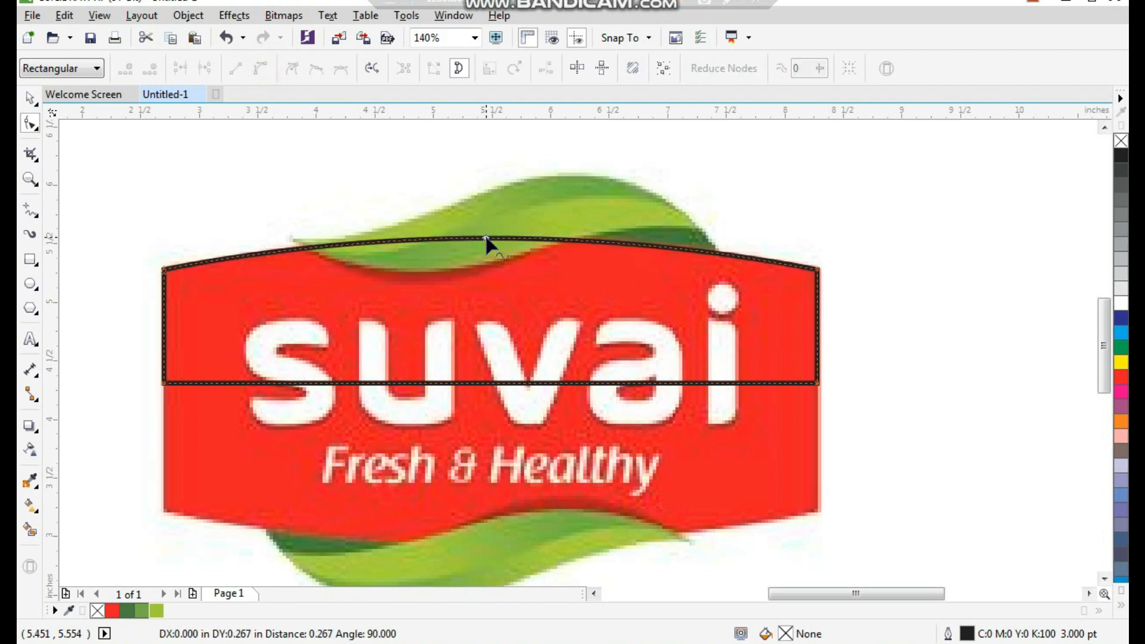
{"action": "key", "text": "space"}
- Trace the upper green leaf with a closed four-node Bézier shape about 3.63 by 0.66 inches
{"action": "left_click", "coordinate": [743, 210]}
{"action": "key", "text": "F2"}
{"action": "left_click_drag", "start_coordinate": [789, 145], "coordinate": [202, 377]}
{"action": "left_click", "coordinate": [39, 225]}
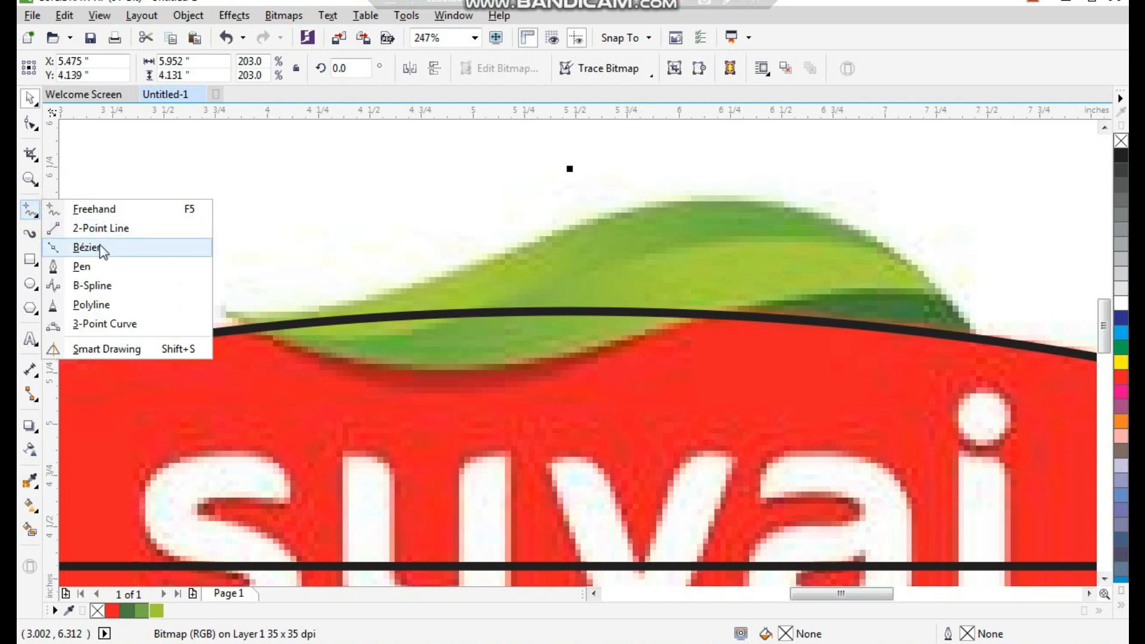
{"action": "left_click", "coordinate": [99, 247]}
{"action": "key", "text": "F3"}
{"action": "left_click_drag", "start_coordinate": [501, 235], "coordinate": [977, 391]}
{"action": "left_click", "coordinate": [971, 374]}
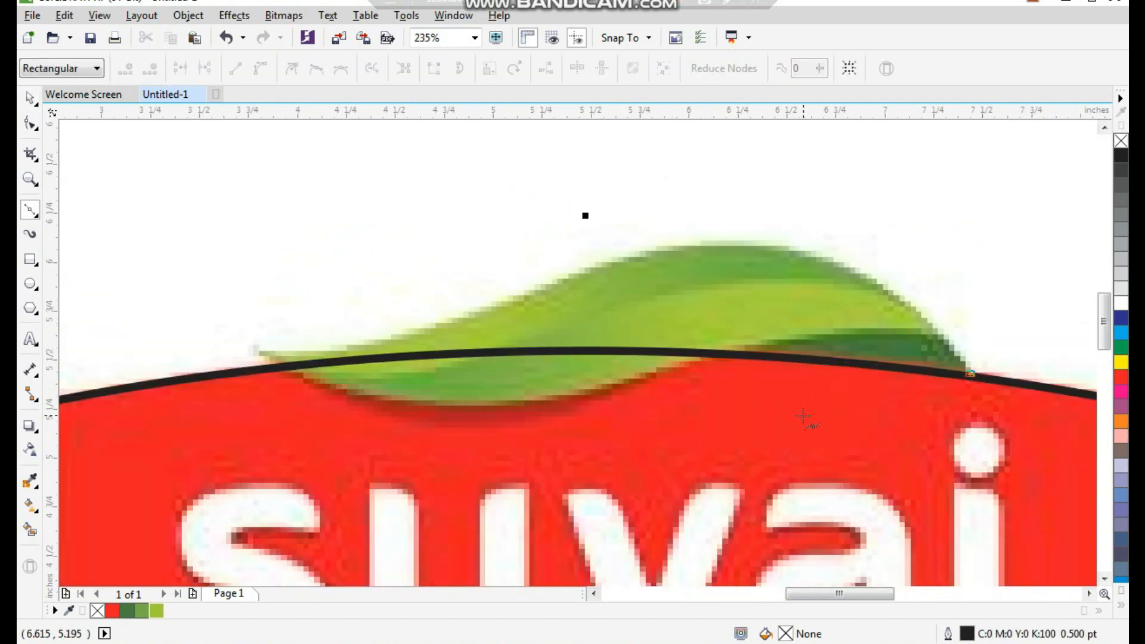
{"action": "left_click", "coordinate": [738, 355]}
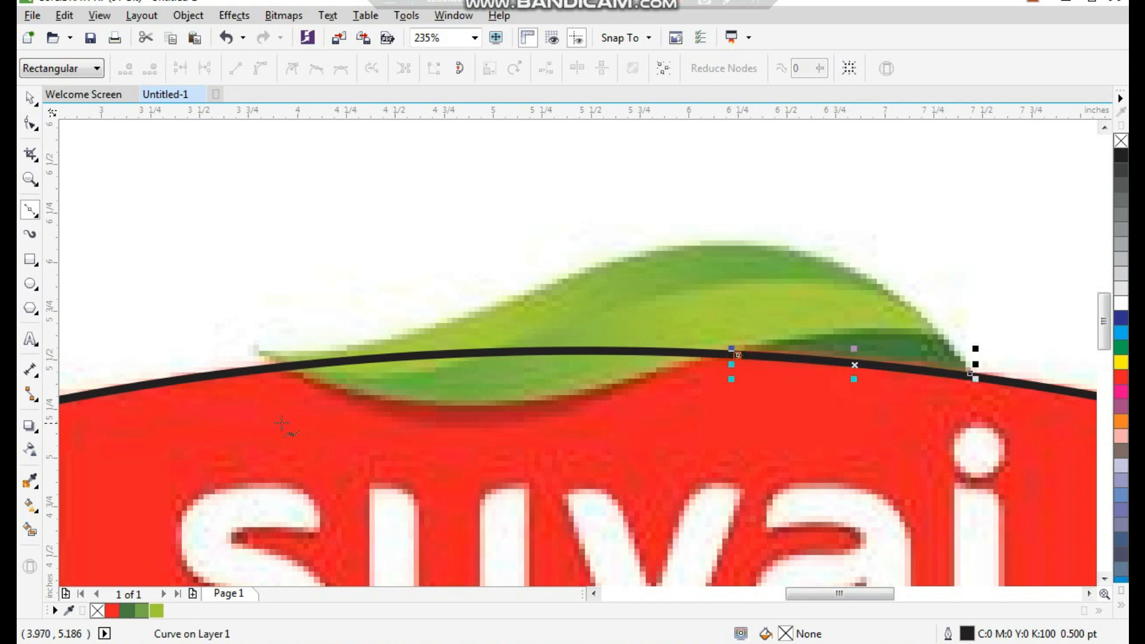
{"action": "left_click", "coordinate": [260, 354]}
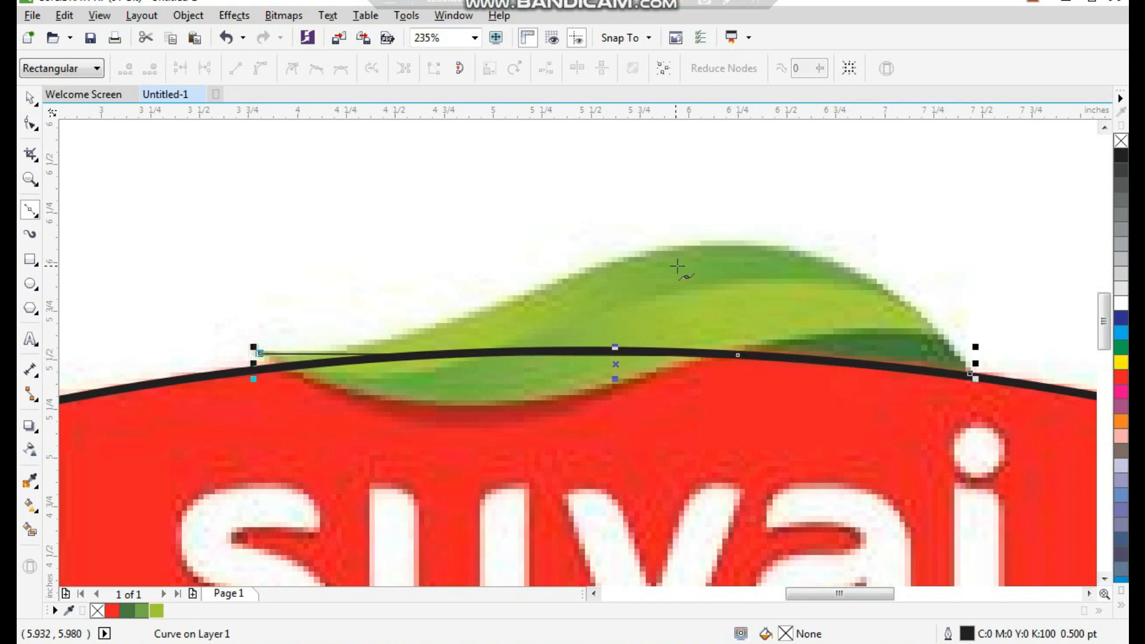
{"action": "left_click", "coordinate": [733, 243]}
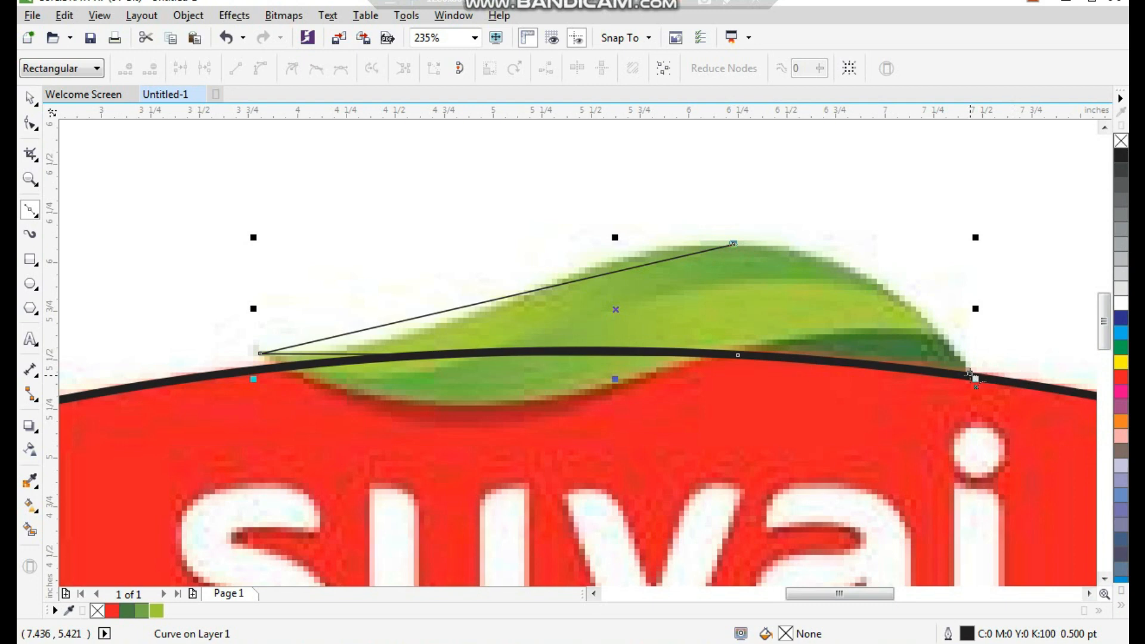
{"action": "left_click", "coordinate": [970, 373]}
{"action": "key", "text": "space"}
- Give the leaf shape a yellow outline 1.5 pt wide
{"action": "right_click", "coordinate": [1121, 362]}
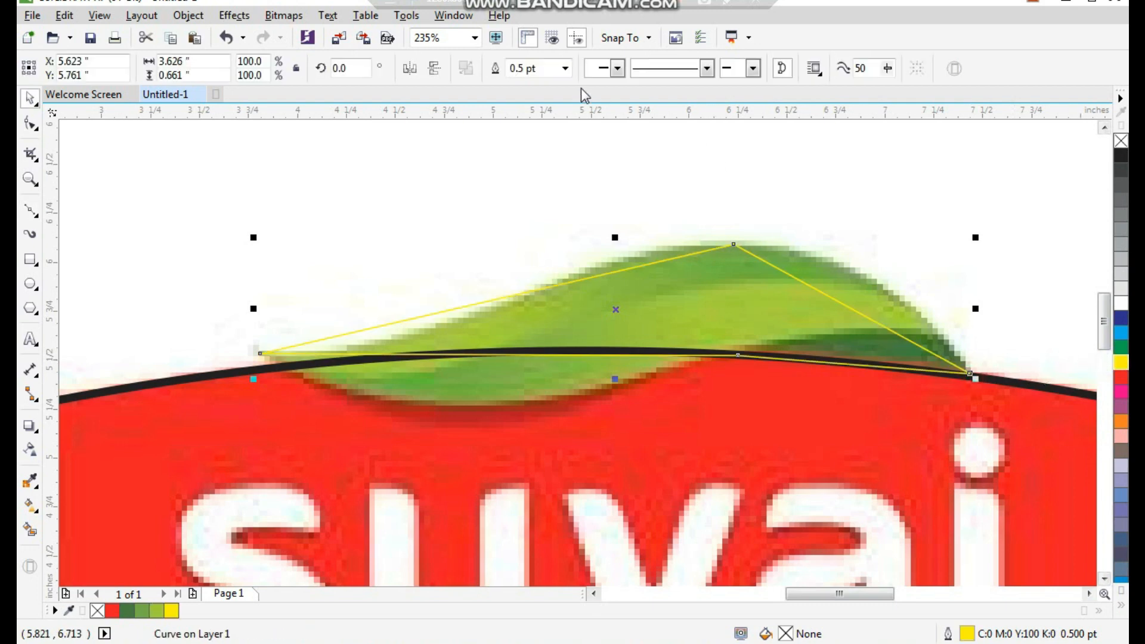
{"action": "left_click", "coordinate": [565, 68]}
{"action": "left_click", "coordinate": [544, 153]}
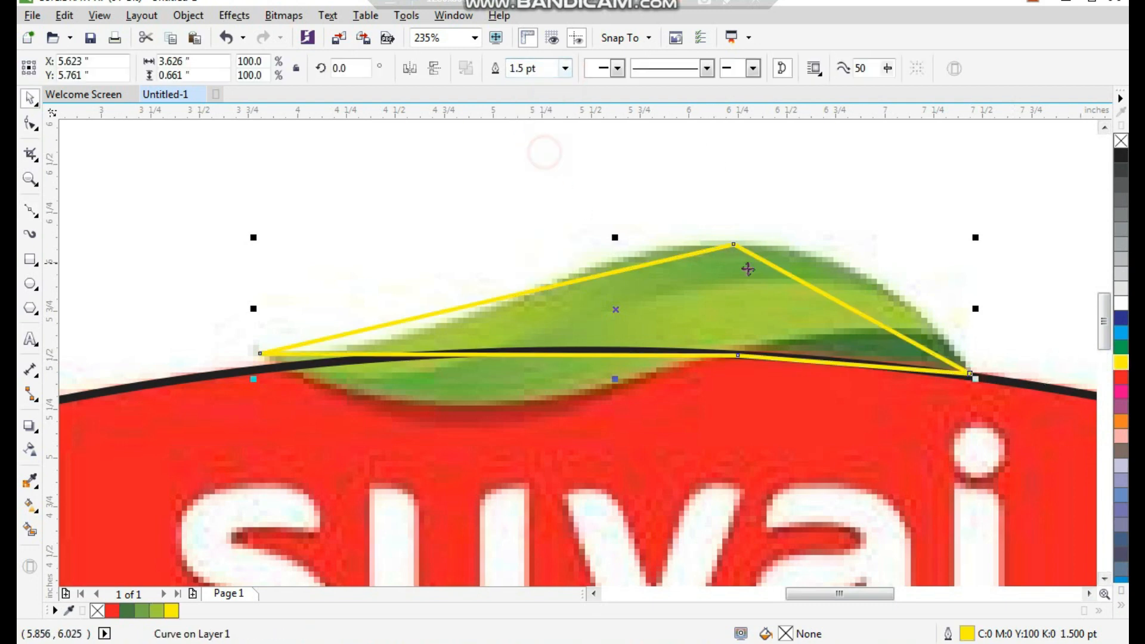
- Convert the leaf shape's segments to curves and bend the edge from left tip to peak along the leaf's upper contour
{"action": "key", "text": "F10"}
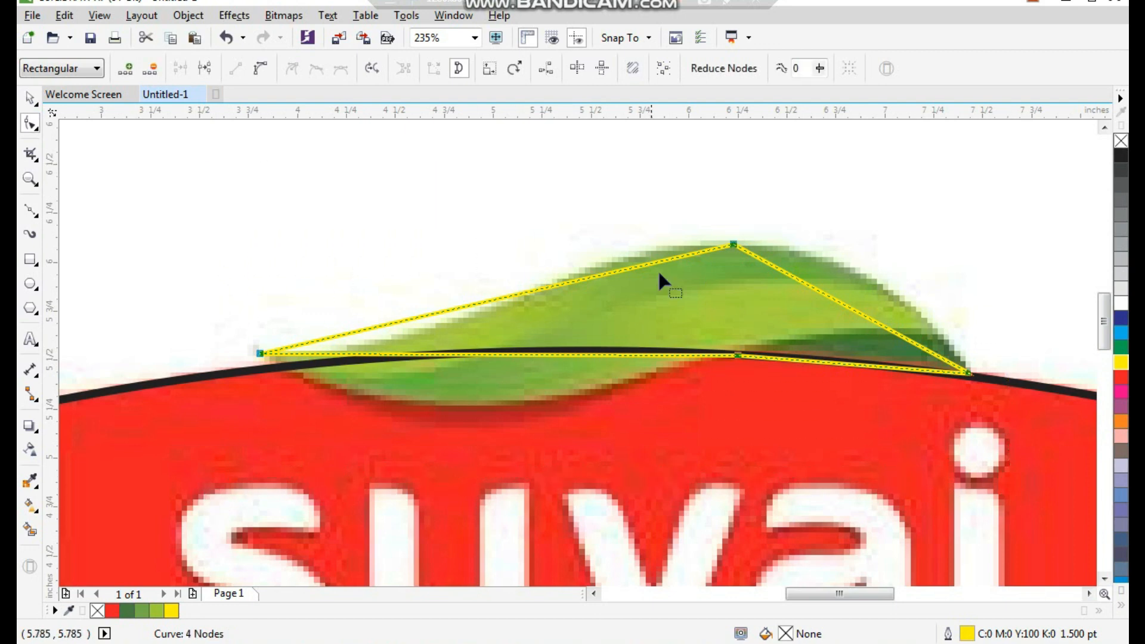
{"action": "left_click", "coordinate": [256, 70]}
{"action": "scroll", "coordinate": [317, 247], "scroll_direction": "up", "scroll_amount": 1}
{"action": "left_click", "coordinate": [843, 314]}
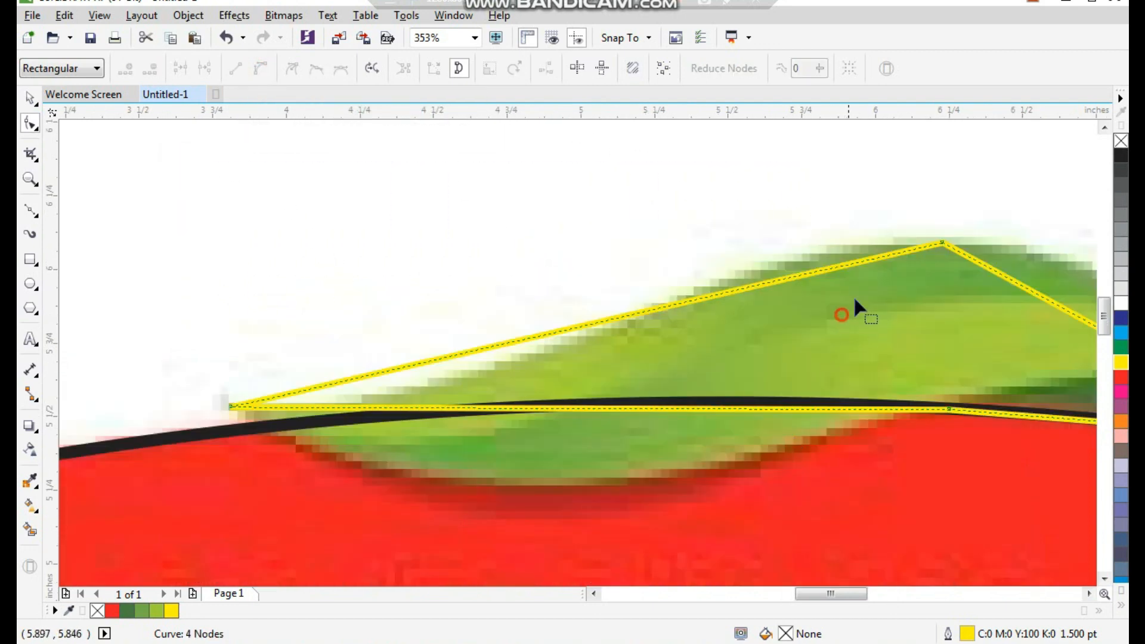
{"action": "left_click", "coordinate": [938, 242]}
{"action": "left_click_drag", "start_coordinate": [714, 295], "coordinate": [678, 275]}
{"action": "left_click_drag", "start_coordinate": [467, 354], "coordinate": [507, 409]}
{"action": "left_click_drag", "start_coordinate": [714, 248], "coordinate": [713, 240]}
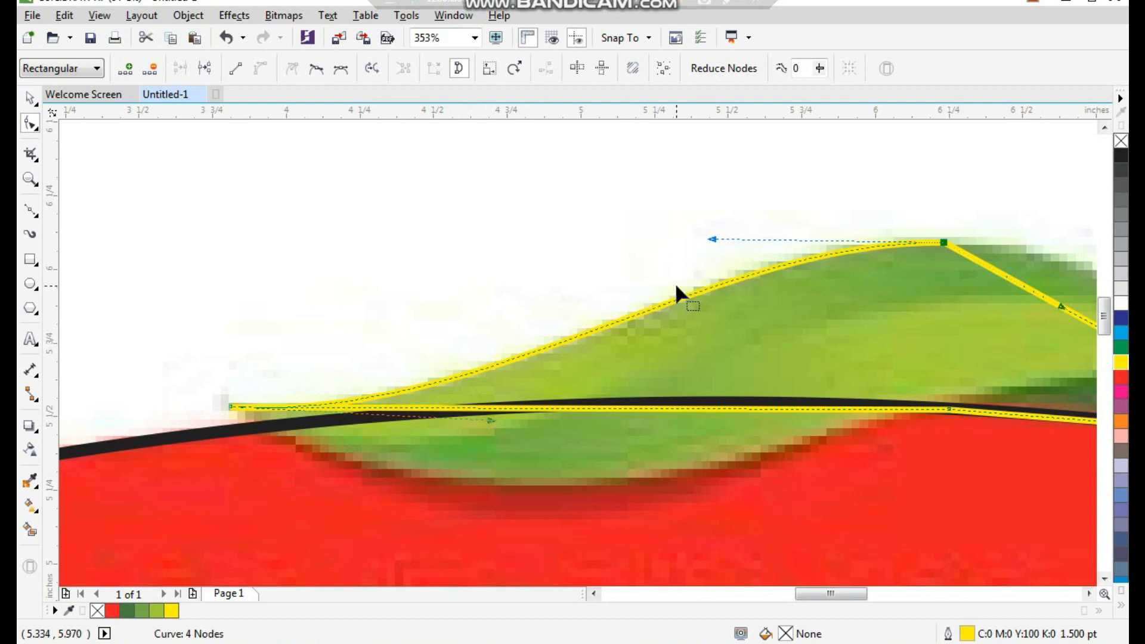
- Bend the leaf shape's edge from its peak to the right tip outward along the green contour
{"action": "scroll", "coordinate": [711, 248], "scroll_direction": "down", "scroll_amount": 1}
{"action": "left_click_drag", "start_coordinate": [733, 202], "coordinate": [1014, 420]}
{"action": "left_click_drag", "start_coordinate": [738, 336], "coordinate": [753, 274]}
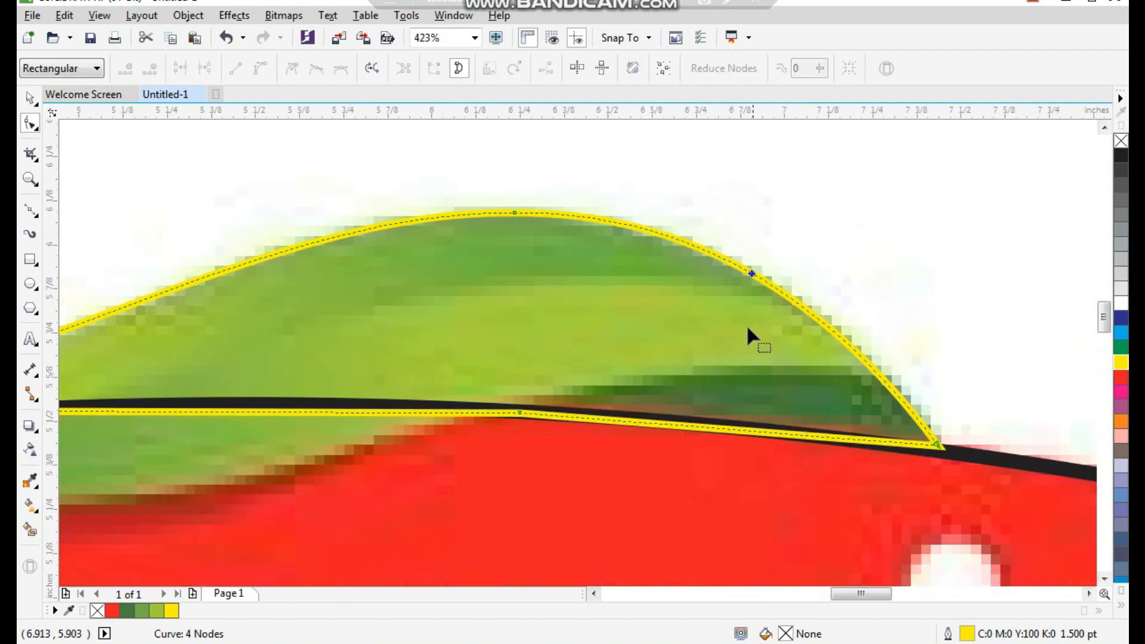
- Bend the leaf shape's lower left edge downward and adjust its curve handle to follow the leaf's underside
{"action": "scroll", "coordinate": [747, 328], "scroll_direction": "down", "scroll_amount": 1}
{"action": "key", "text": "F2"}
{"action": "left_click_drag", "start_coordinate": [865, 230], "coordinate": [178, 530]}
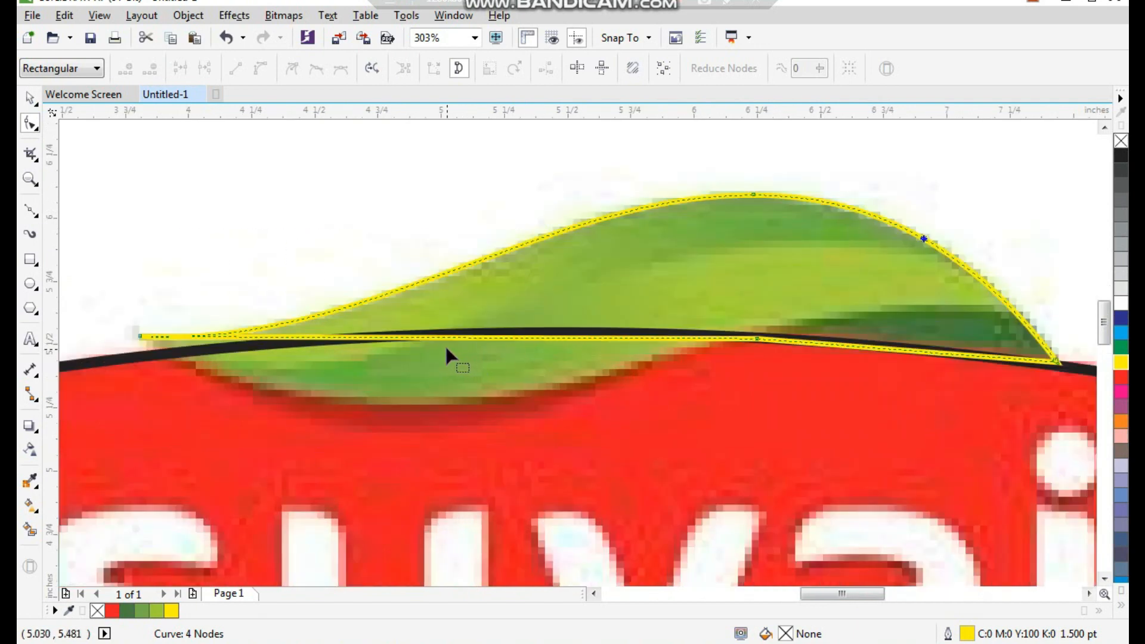
{"action": "left_click_drag", "start_coordinate": [379, 343], "coordinate": [375, 372]}
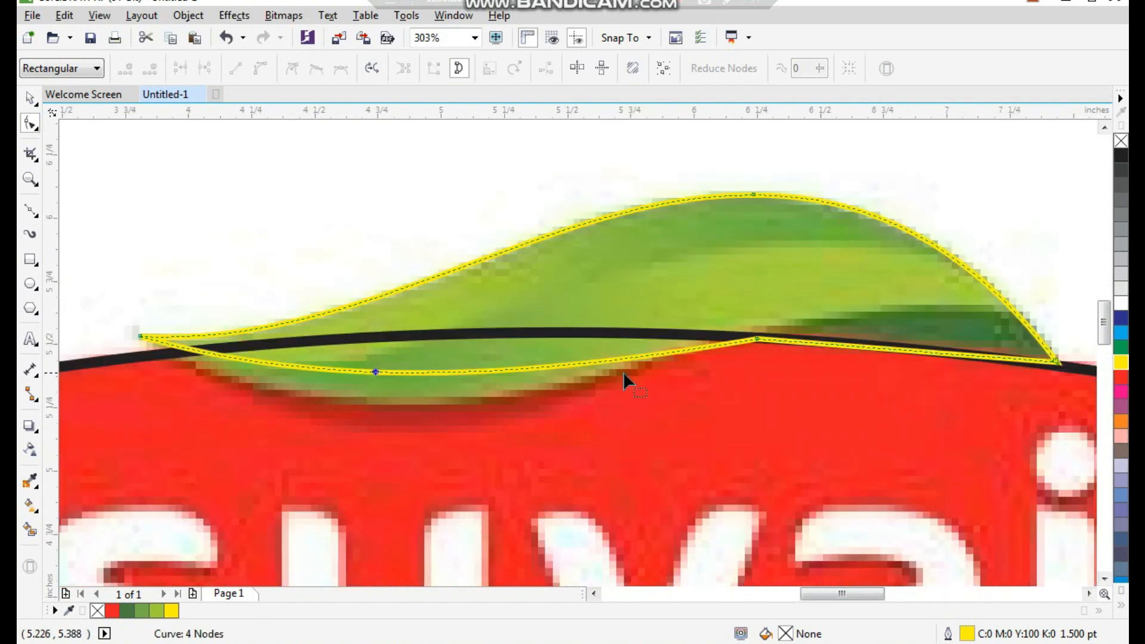
{"action": "left_click", "coordinate": [755, 338]}
{"action": "left_click_drag", "start_coordinate": [341, 395], "coordinate": [370, 459]}
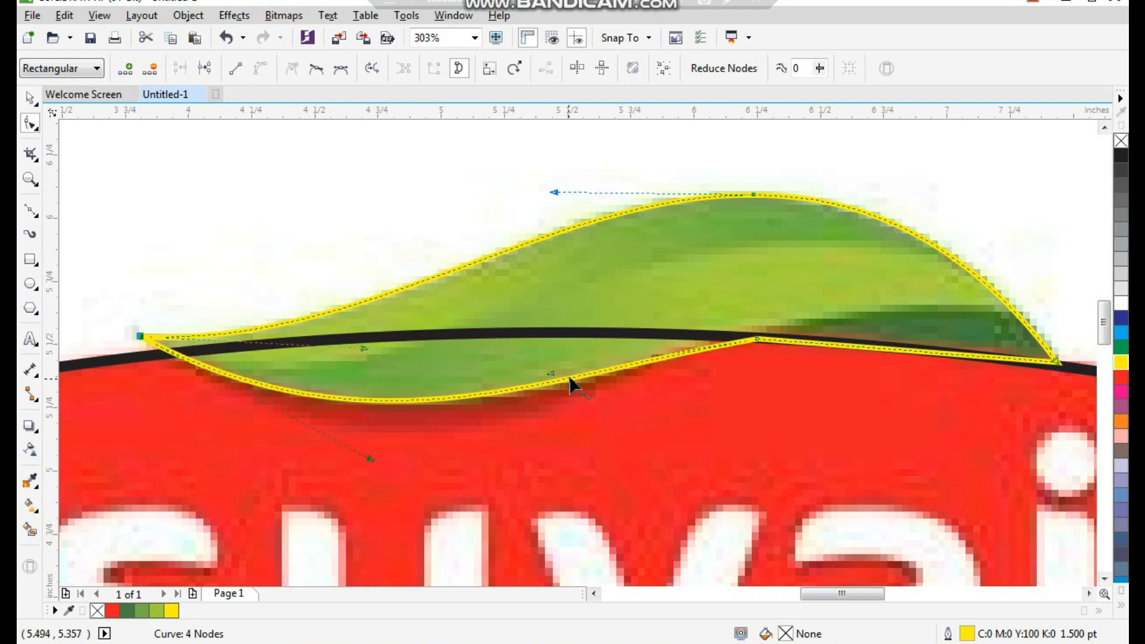
- Change the leaf shape's outline color to red
{"action": "scroll", "coordinate": [659, 403], "scroll_direction": "down", "scroll_amount": 1}
{"action": "key", "text": "F2"}
{"action": "left_click_drag", "start_coordinate": [869, 250], "coordinate": [282, 498]}
{"action": "key", "text": "space"}
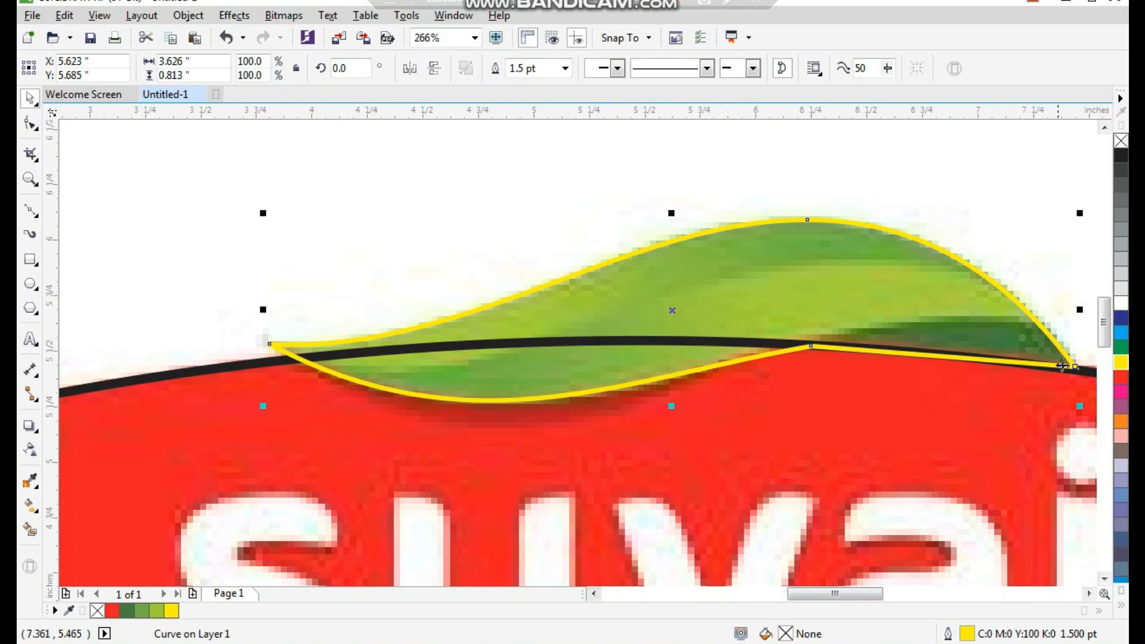
{"action": "right_click", "coordinate": [1121, 377]}
- Draw a two-node Bézier line about 3.24 inches wide from the leaf's upper right edge to its left tip
{"action": "scroll", "coordinate": [479, 317], "scroll_direction": "down", "scroll_amount": 2}
{"action": "left_click_drag", "start_coordinate": [544, 292], "coordinate": [329, 222]}
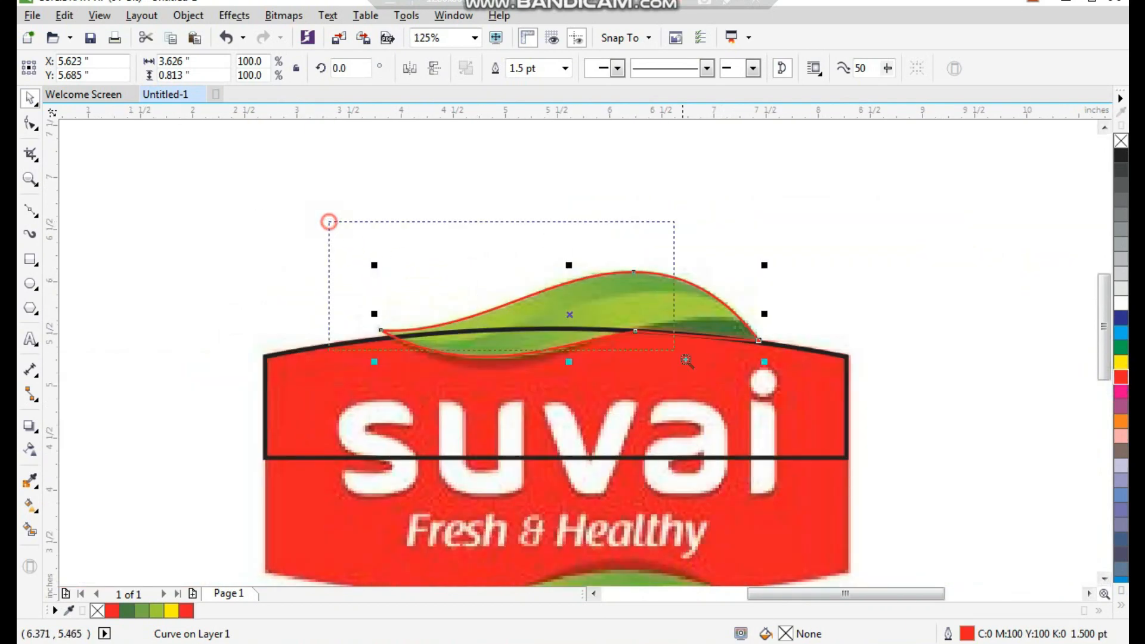
{"action": "left_click_drag", "start_coordinate": [647, 337], "coordinate": [815, 410]}
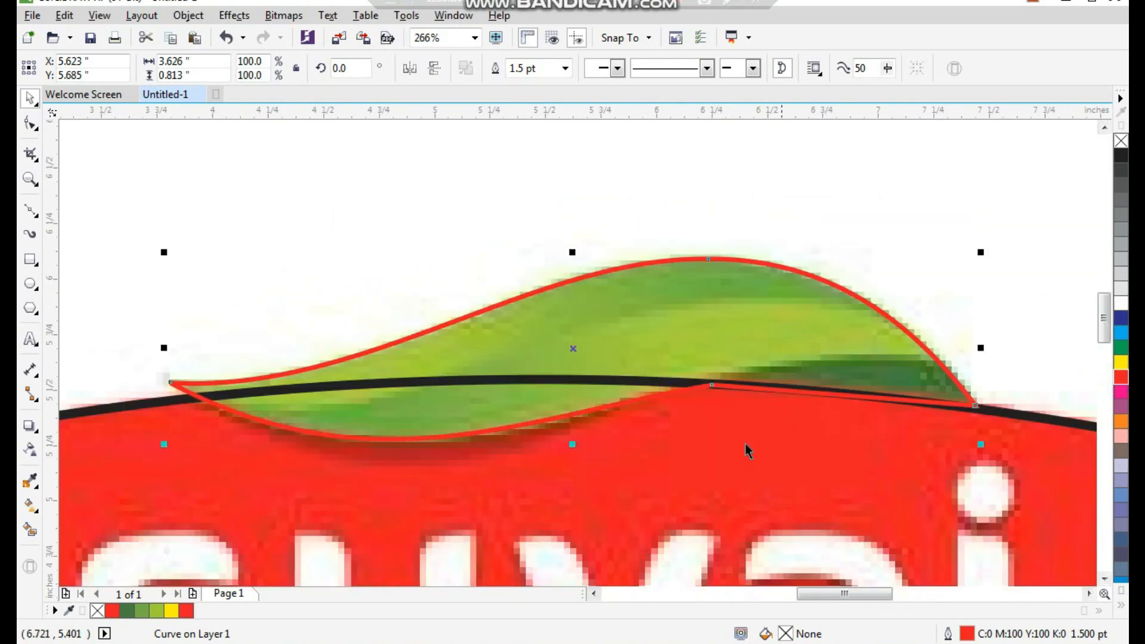
{"action": "left_click", "coordinate": [30, 210]}
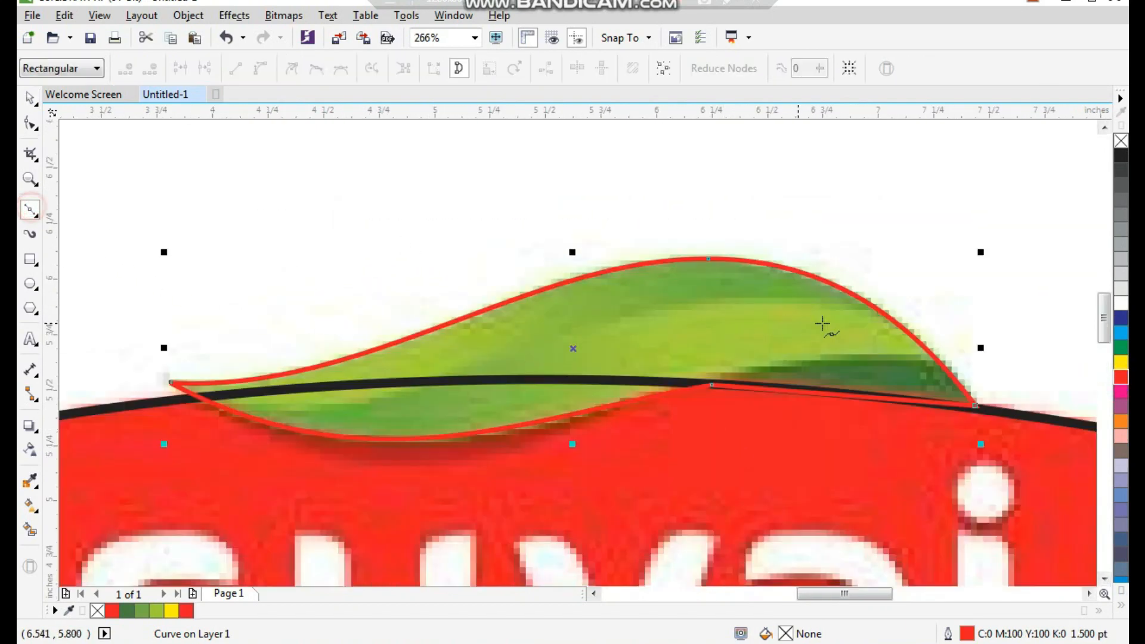
{"action": "left_click", "coordinate": [887, 307]}
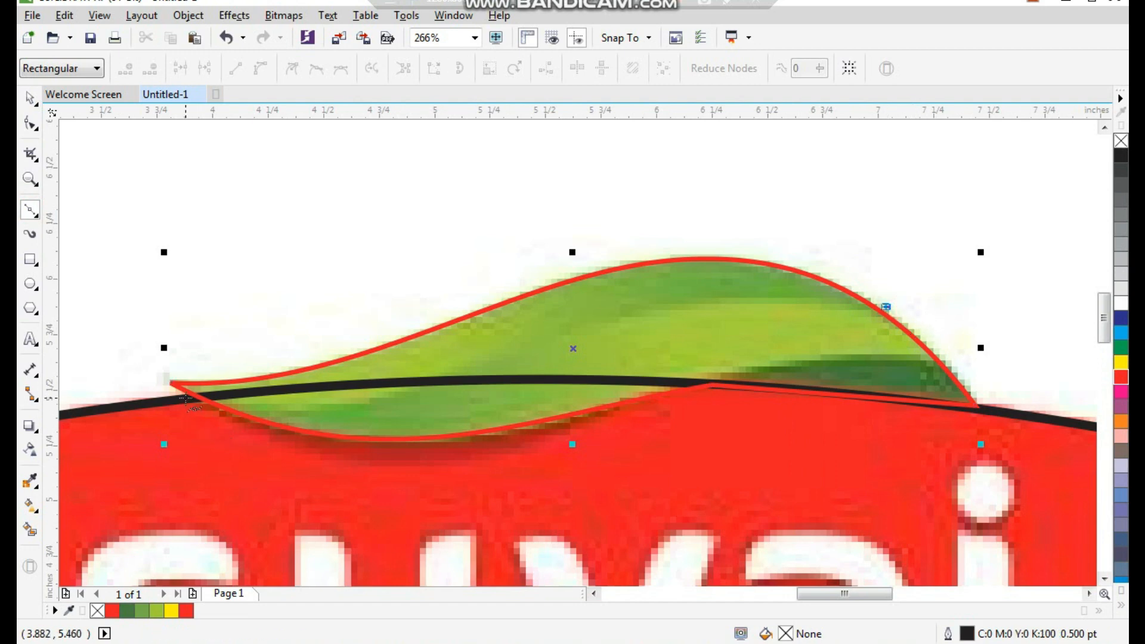
{"action": "left_click", "coordinate": [170, 383]}
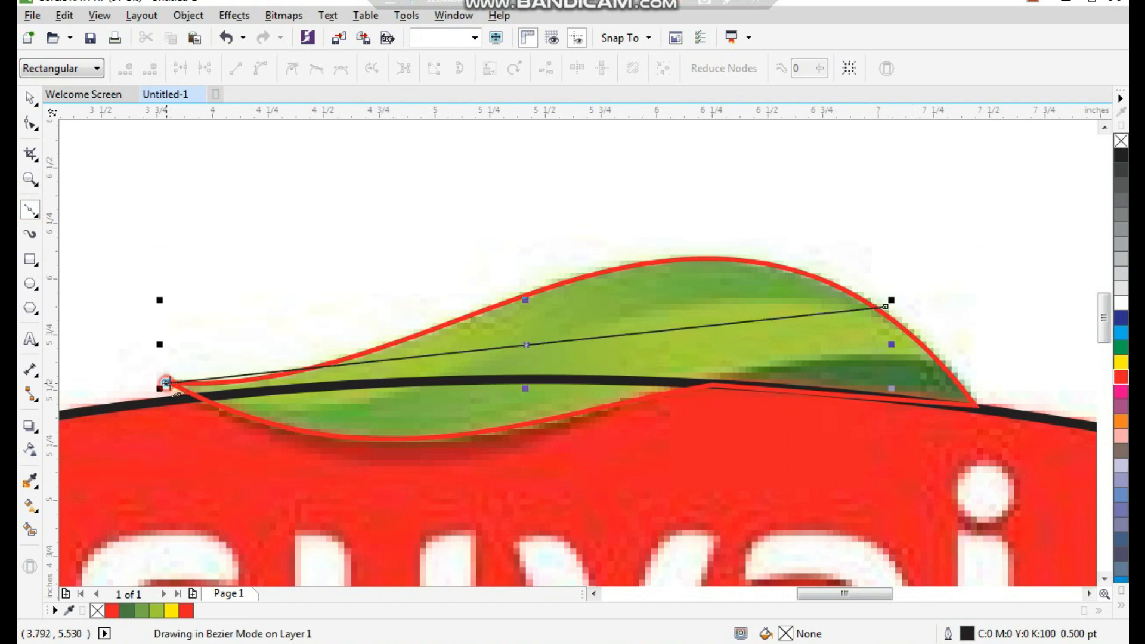
{"action": "key", "text": "space"}
- Convert the line inside the leaf to a curve and bend it into an S along the boundary between the green shades
{"action": "key", "text": "F10"}
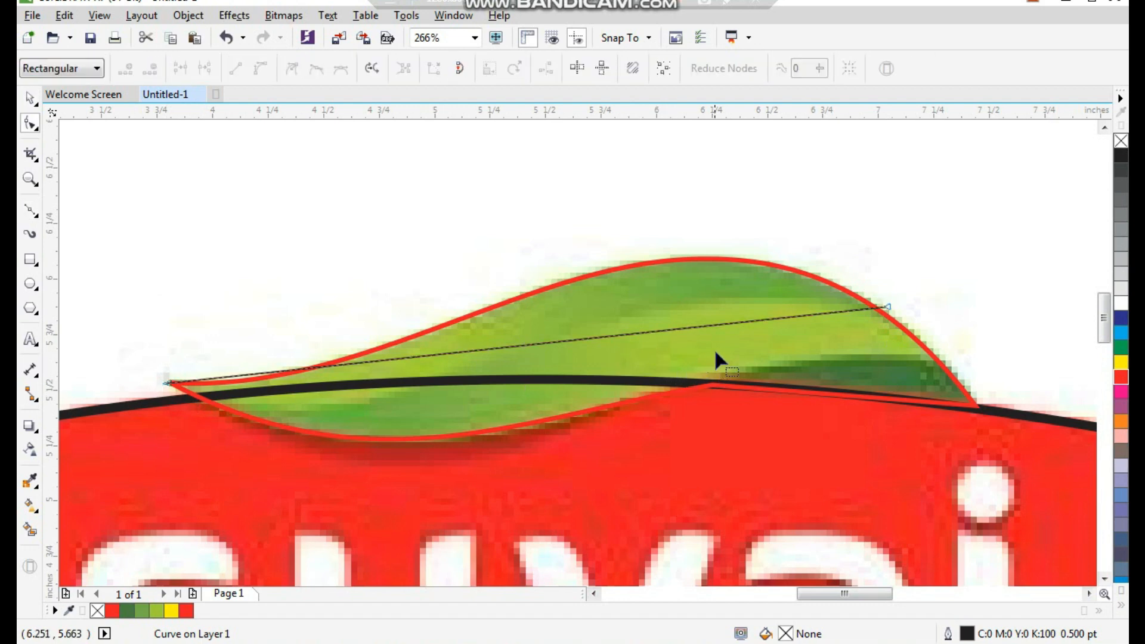
{"action": "left_click", "coordinate": [744, 322]}
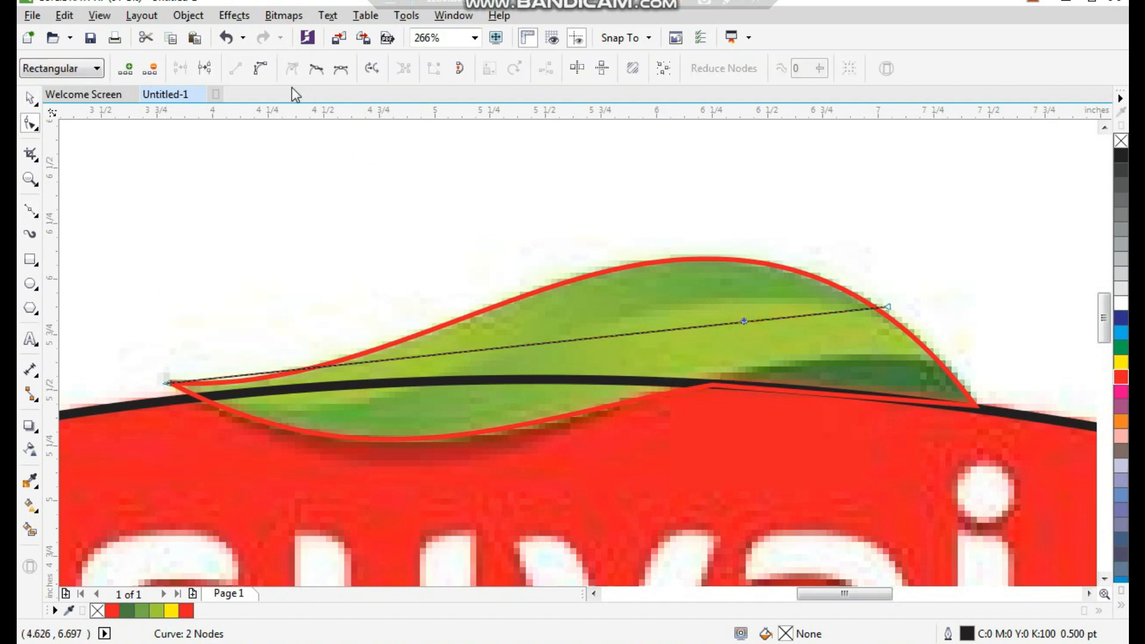
{"action": "left_click", "coordinate": [260, 68]}
{"action": "left_click_drag", "start_coordinate": [646, 327], "coordinate": [654, 294]}
{"action": "left_click_drag", "start_coordinate": [404, 359], "coordinate": [402, 453]}
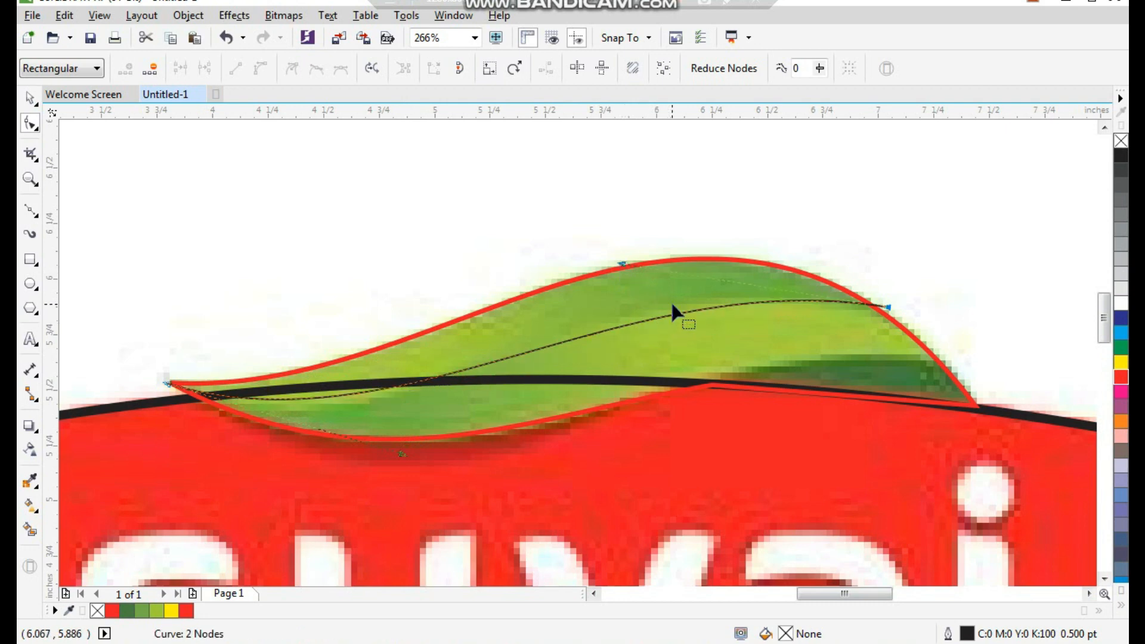
- Give the inner leaf curve a red outline 1.5 pt wide
{"action": "key", "text": "space"}
{"action": "left_click", "coordinate": [564, 71]}
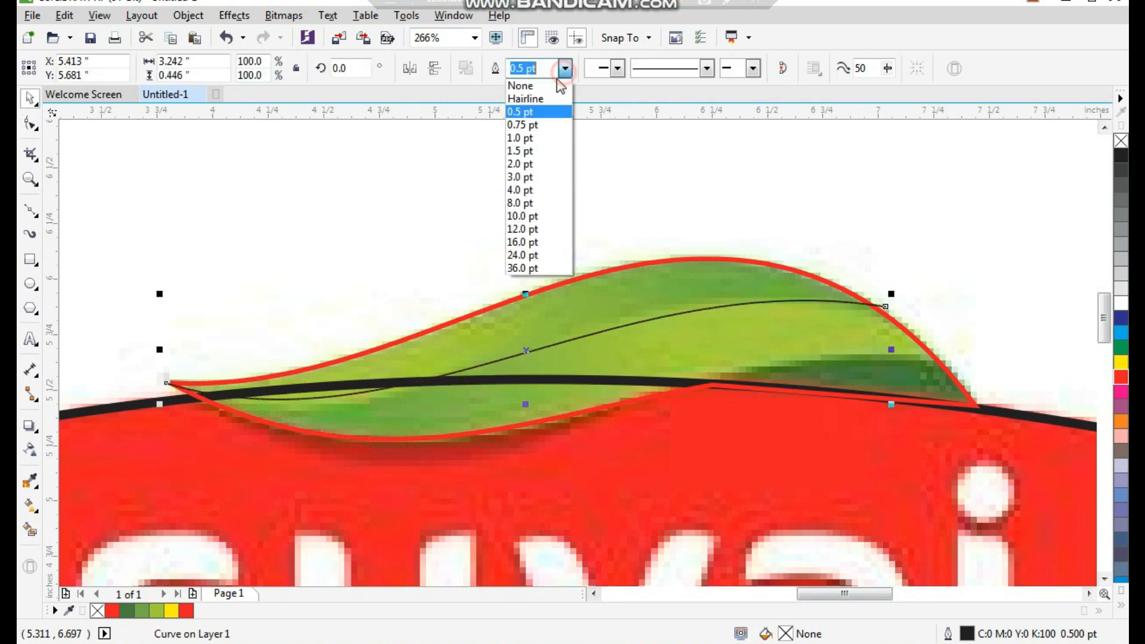
{"action": "left_click", "coordinate": [538, 151]}
{"action": "right_click", "coordinate": [1121, 381]}
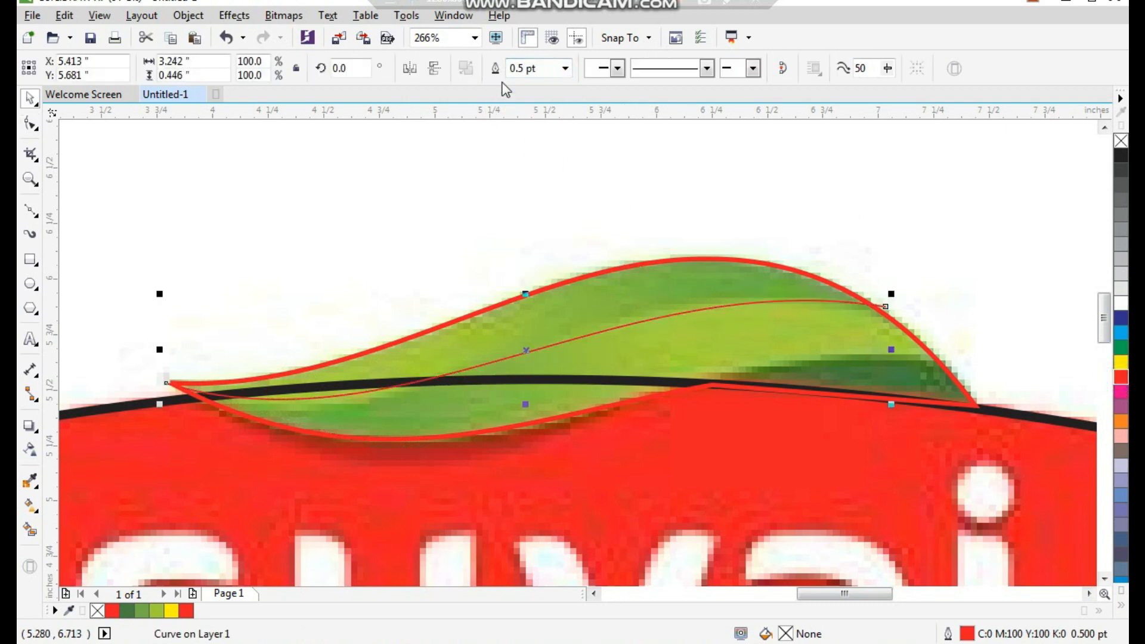
{"action": "left_click", "coordinate": [564, 69]}
{"action": "left_click", "coordinate": [546, 153]}
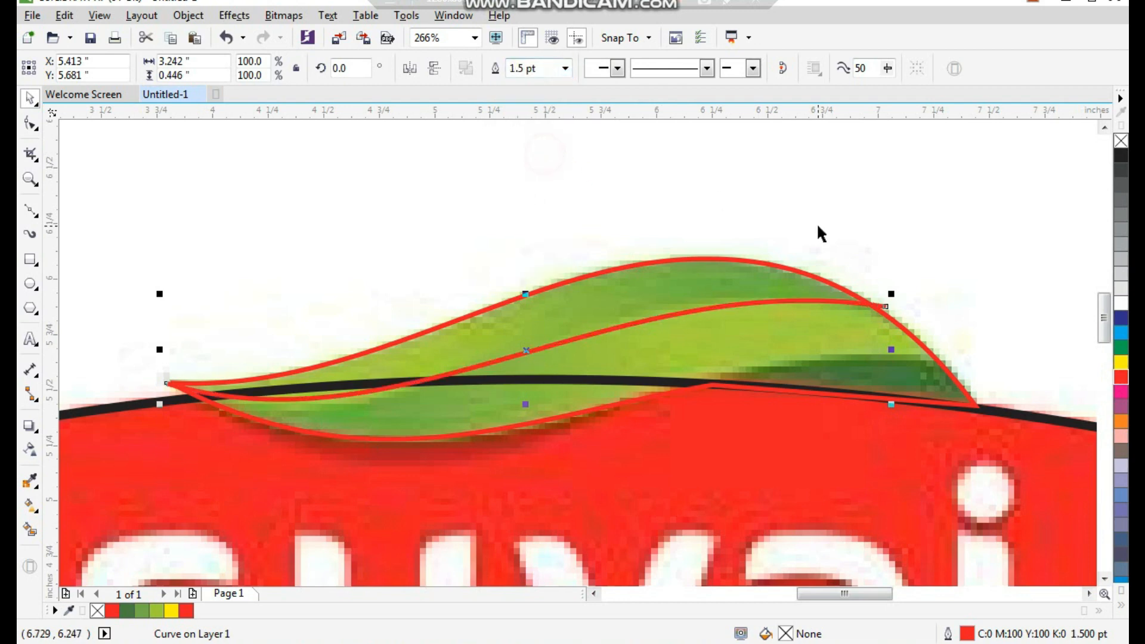
- Draw a two-node Bézier line about 1.08 inches wide from the leaf's right edge down to its lower edge beside the dark green area
{"action": "key", "text": "F2"}
{"action": "left_click_drag", "start_coordinate": [597, 237], "coordinate": [1051, 517]}
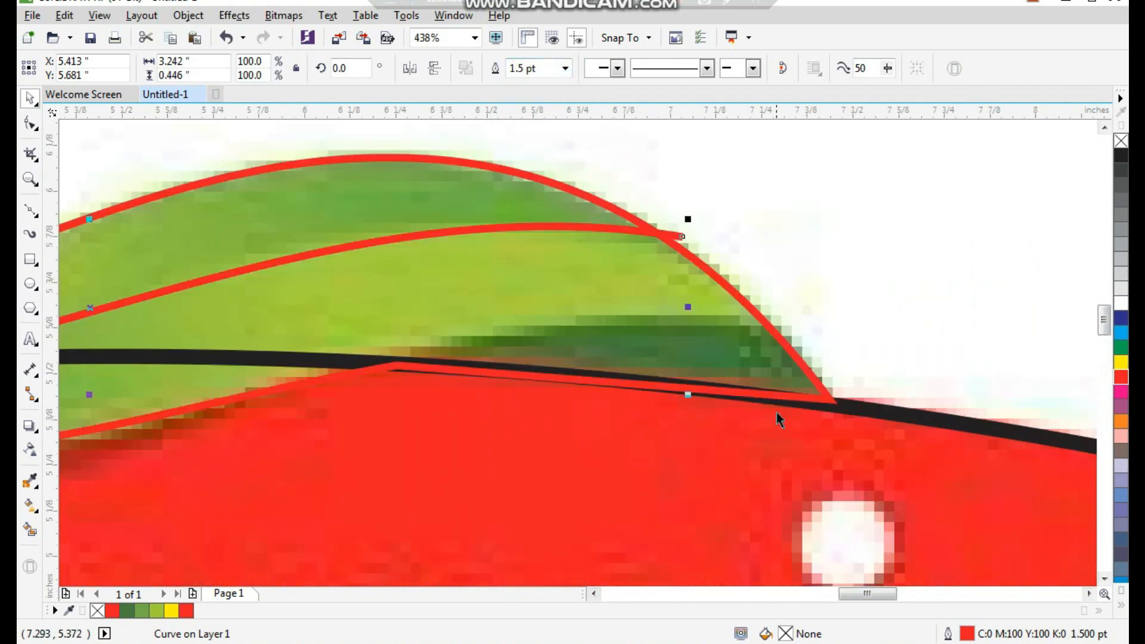
{"action": "left_click", "coordinate": [31, 214]}
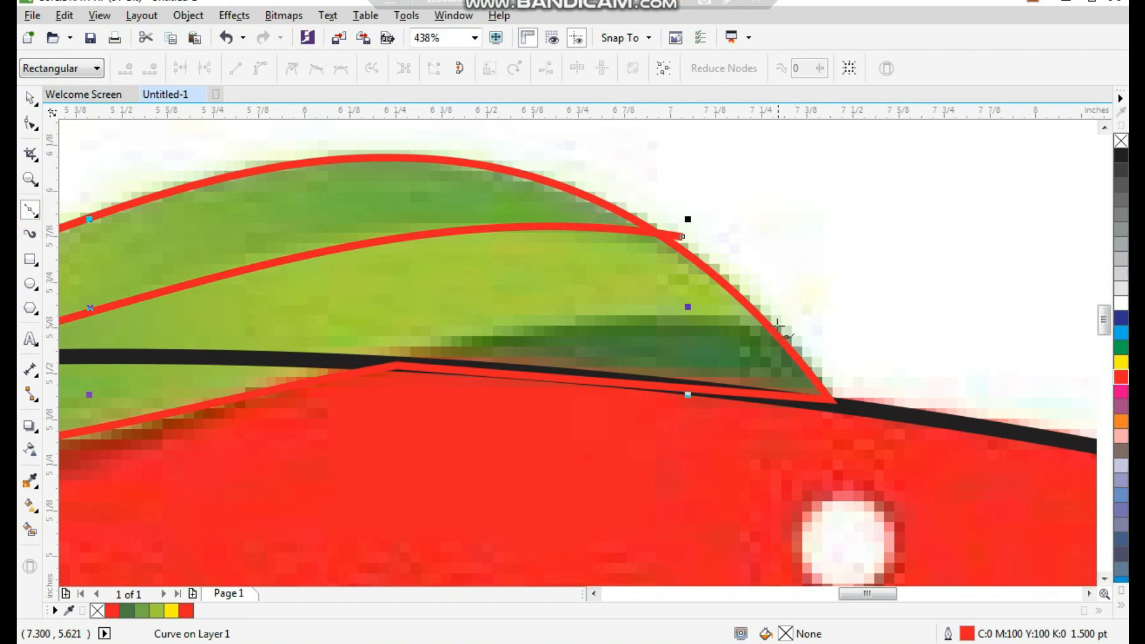
{"action": "left_click", "coordinate": [775, 315]}
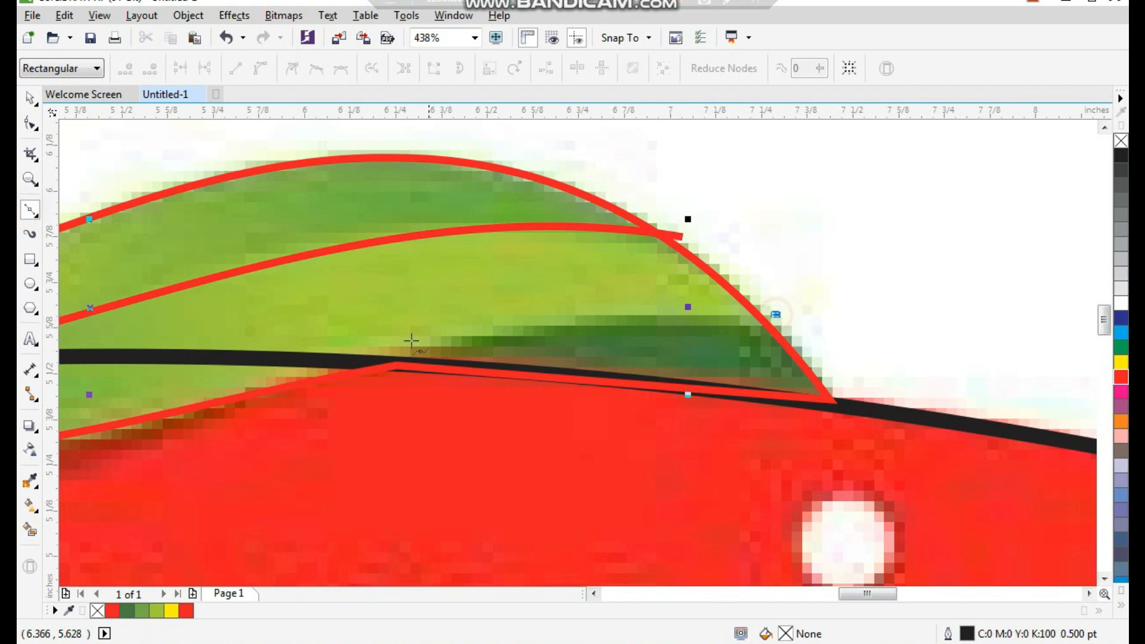
{"action": "left_click", "coordinate": [381, 388]}
- Convert the new line to a curve and bend it upward along the top boundary of the dark green area
{"action": "key", "text": "F10"}
{"action": "left_click_drag", "start_coordinate": [446, 362], "coordinate": [446, 363]}
{"action": "left_click", "coordinate": [263, 69]}
{"action": "left_click_drag", "start_coordinate": [579, 349], "coordinate": [527, 326]}
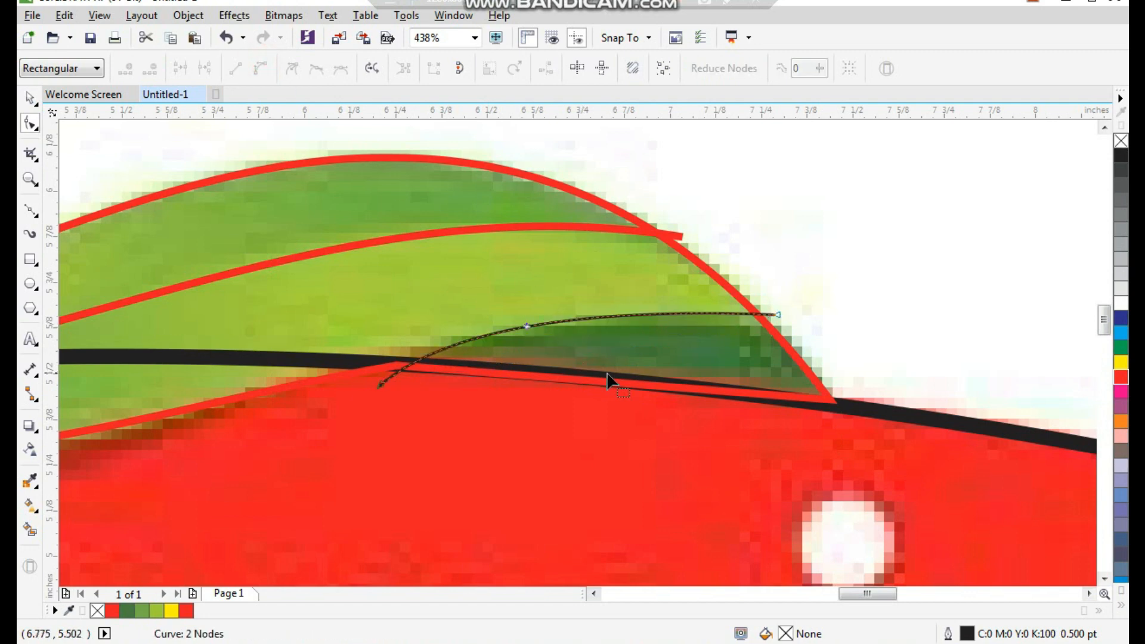
- Give the curve above the dark green area a red outline 1.5 pt wide
{"action": "key", "text": "space"}
{"action": "left_click", "coordinate": [565, 68]}
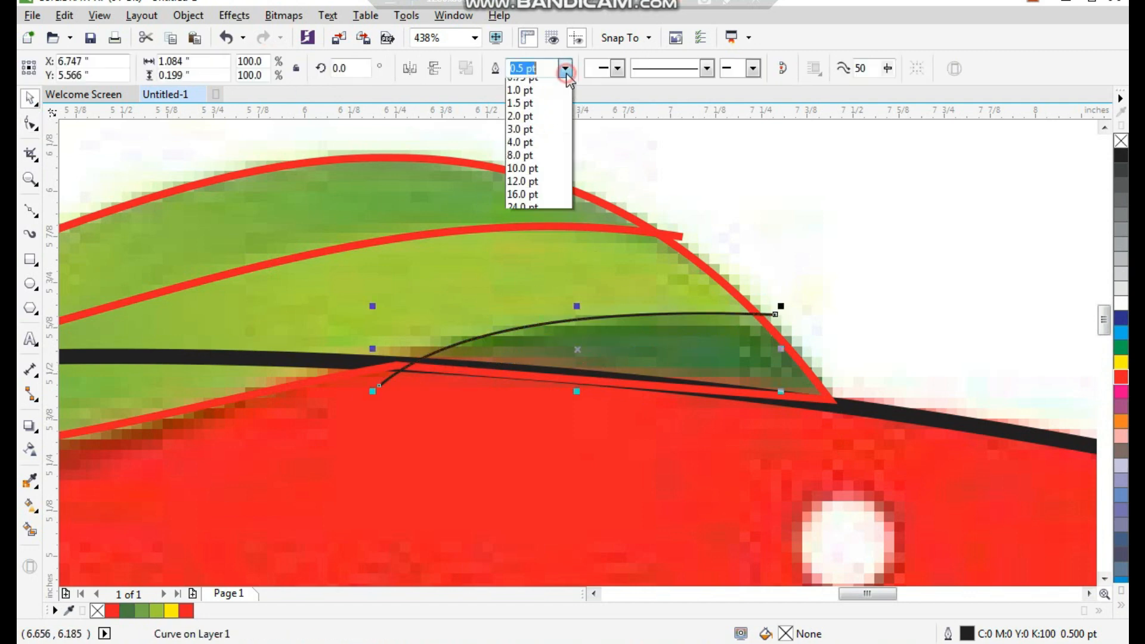
{"action": "left_click", "coordinate": [549, 153]}
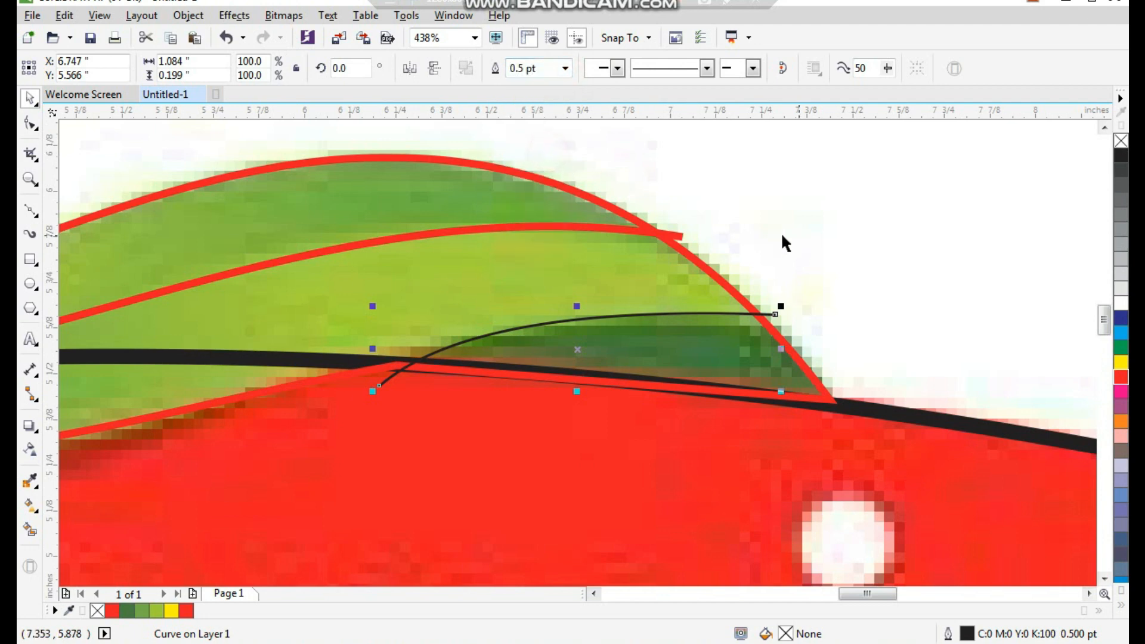
{"action": "left_click", "coordinate": [643, 180]}
{"action": "left_click", "coordinate": [657, 313]}
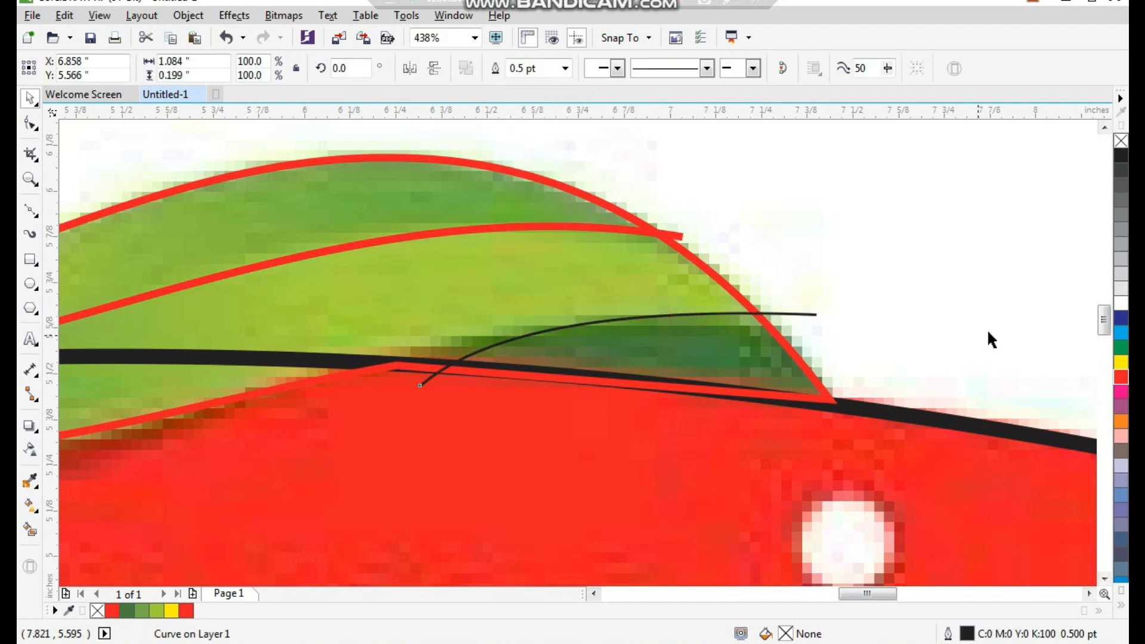
{"action": "right_click", "coordinate": [1120, 377]}
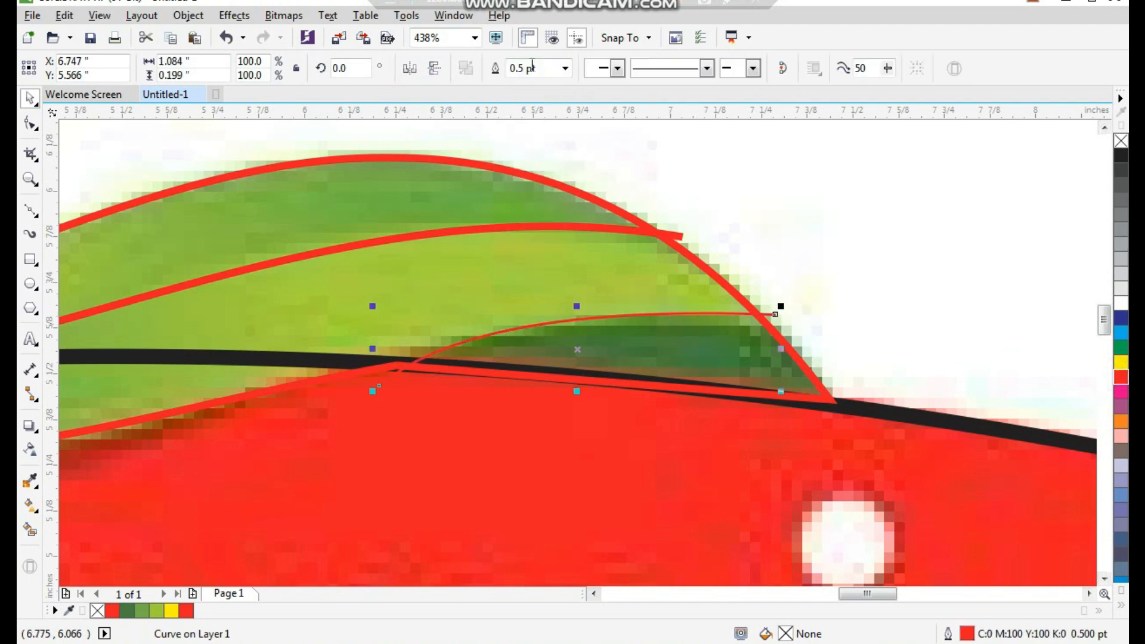
{"action": "left_click", "coordinate": [565, 68]}
{"action": "left_click", "coordinate": [525, 151]}
- Smart-fill the leaf's upper band, middle band, lower right piece and lower part as separate blue-gray shapes
{"action": "scroll", "coordinate": [590, 304], "scroll_direction": "down", "scroll_amount": 3}
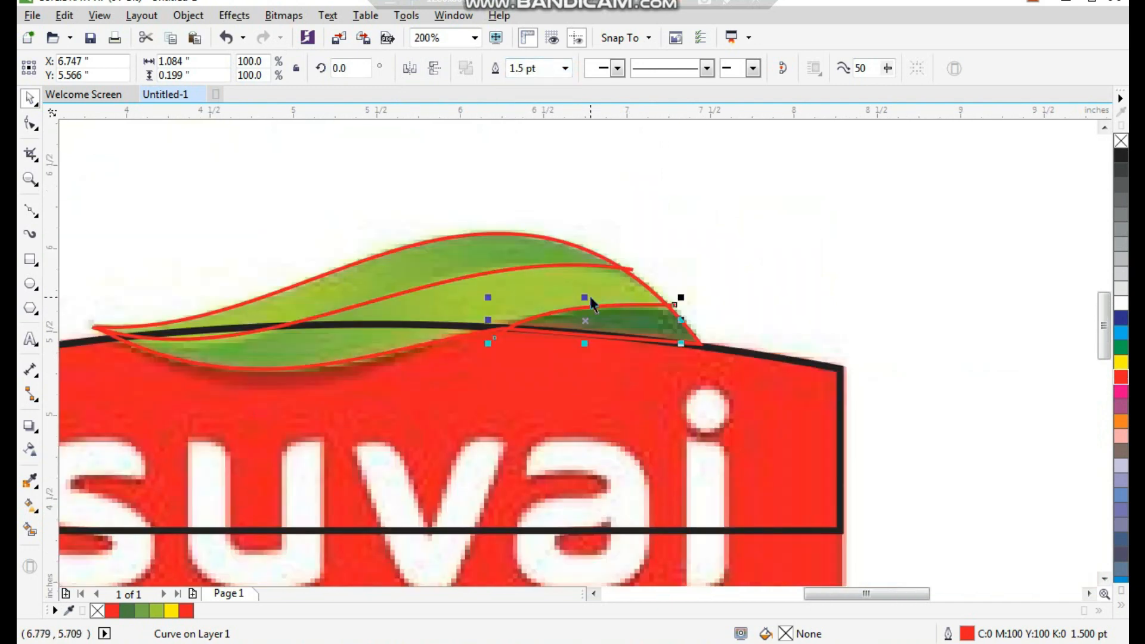
{"action": "scroll", "coordinate": [604, 295], "scroll_direction": "down", "scroll_amount": 1}
{"action": "key", "text": "F2"}
{"action": "left_click_drag", "start_coordinate": [683, 227], "coordinate": [278, 410]}
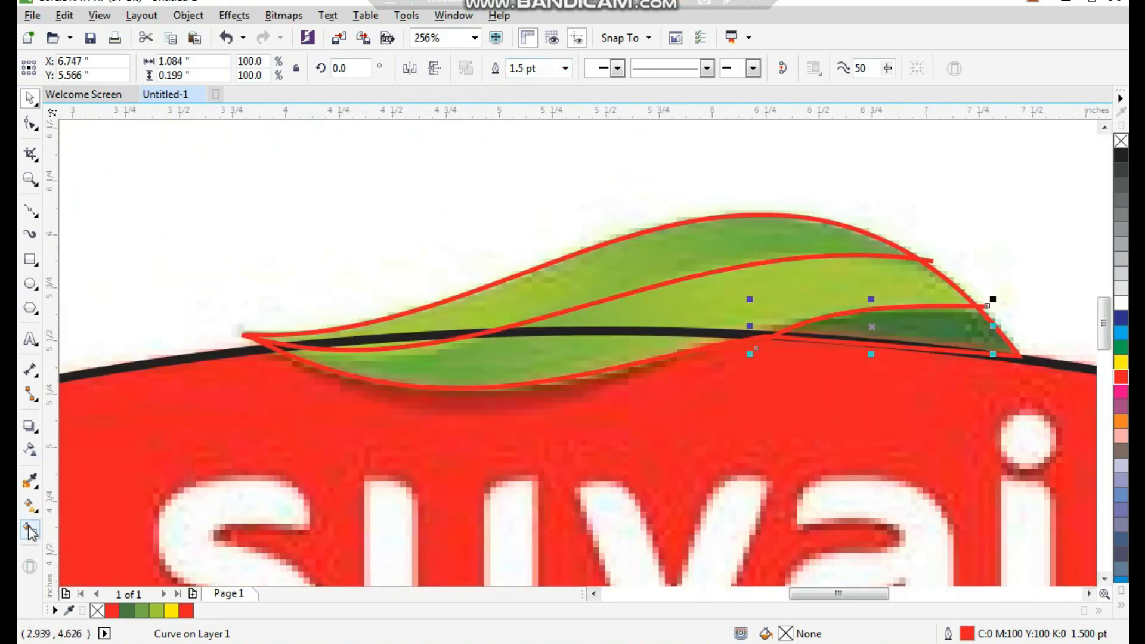
{"action": "left_click", "coordinate": [29, 530]}
{"action": "left_click", "coordinate": [656, 265]}
{"action": "left_click", "coordinate": [702, 305]}
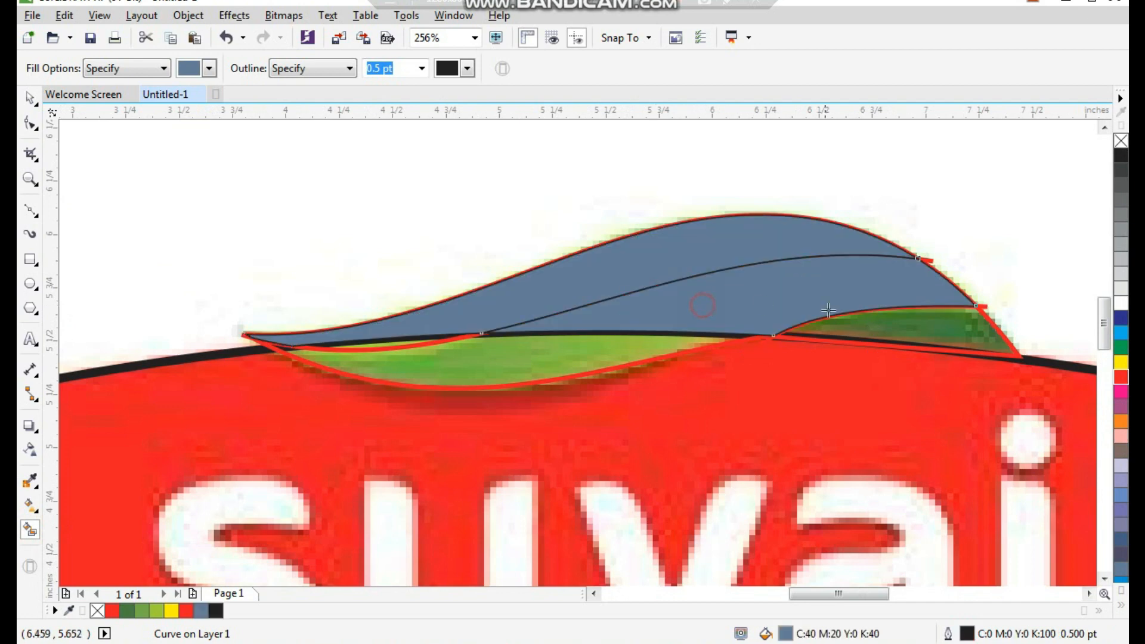
{"action": "left_click", "coordinate": [875, 331]}
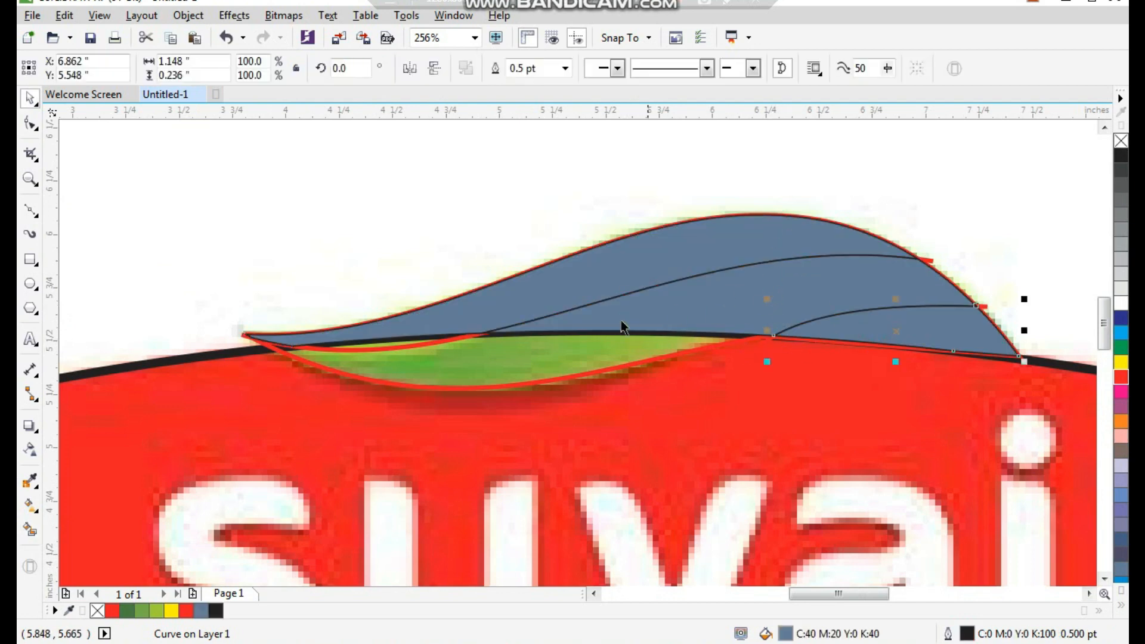
{"action": "left_click", "coordinate": [530, 357]}
{"action": "key", "text": "space"}
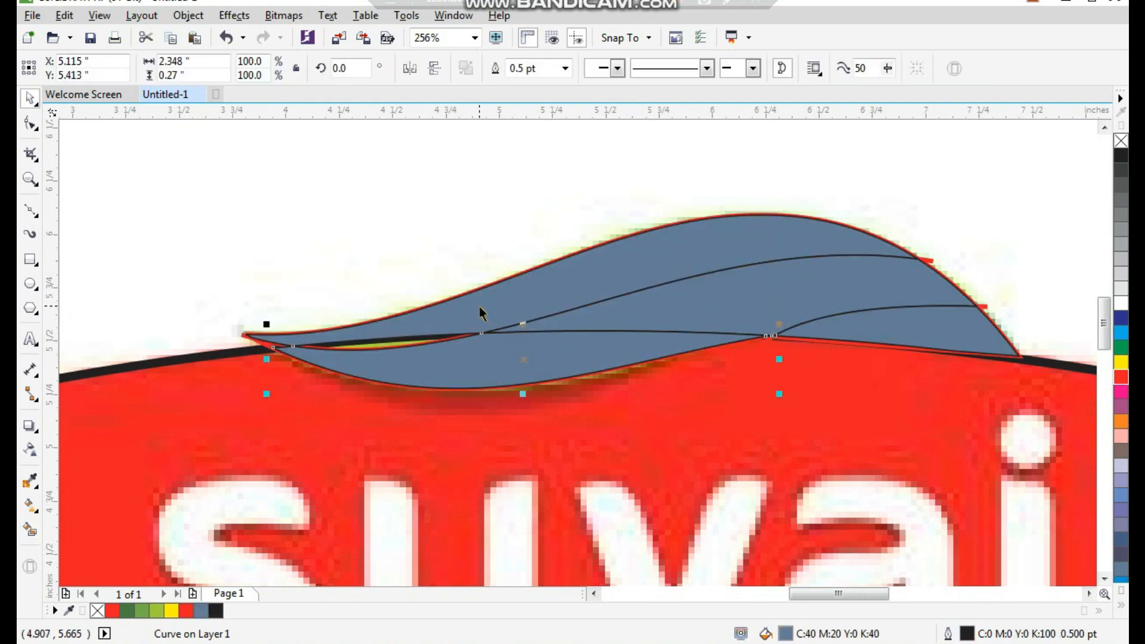
- Smart-fill the thin sliver left between the curves near the leaf's left tip
{"action": "scroll", "coordinate": [417, 361], "scroll_direction": "up", "scroll_amount": 3}
{"action": "key", "text": "space"}
{"action": "left_click", "coordinate": [509, 360]}
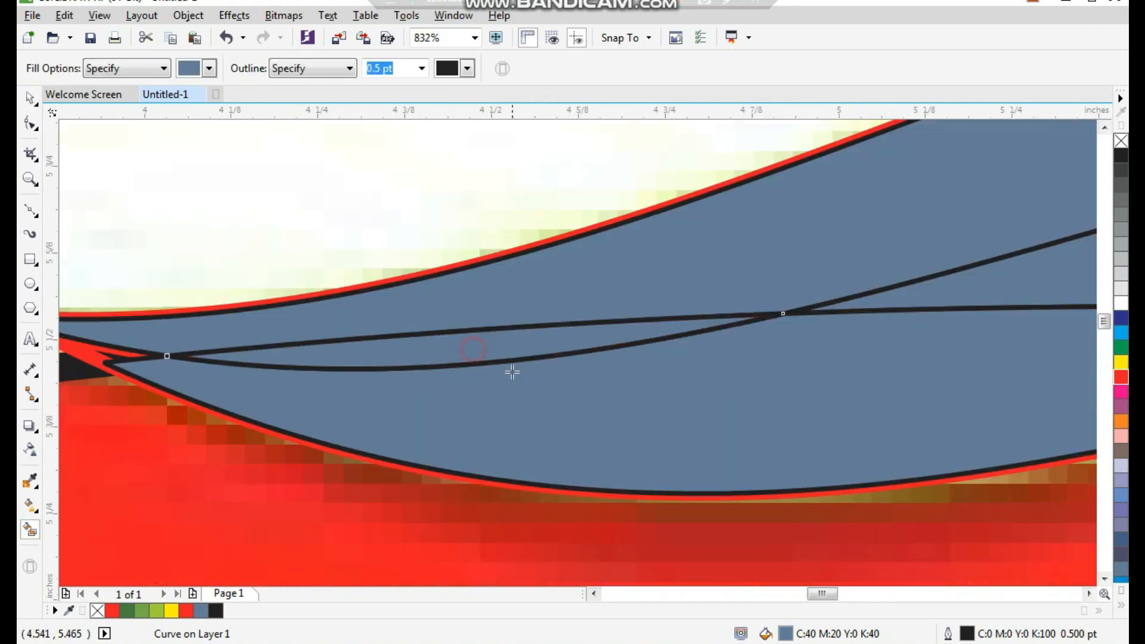
{"action": "key", "text": "space"}
- Weld the thin sliver to the leaf's upper band
{"action": "scroll", "coordinate": [499, 345], "scroll_direction": "down", "scroll_amount": 5}
{"action": "scroll", "coordinate": [501, 336], "scroll_direction": "up", "scroll_amount": 3}
{"action": "left_click", "coordinate": [484, 315], "text": "shift"}
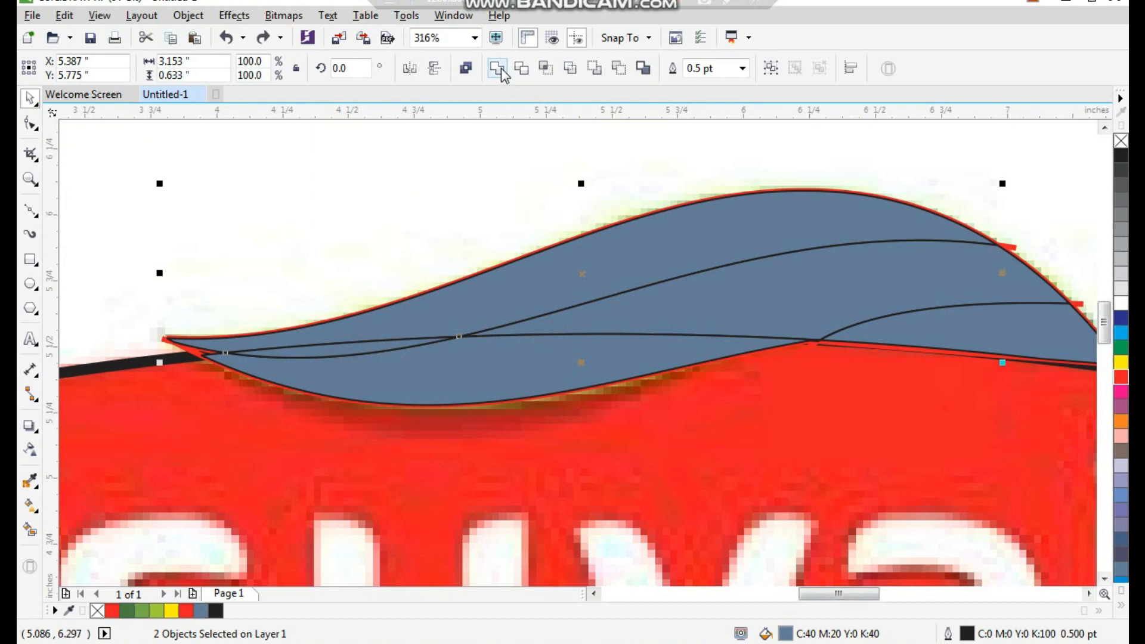
{"action": "left_click", "coordinate": [502, 69]}
{"action": "left_click", "coordinate": [459, 194]}
- Weld the leaf's middle band to the lower part that overlaps the badge
{"action": "left_click", "coordinate": [648, 322]}
{"action": "left_click", "coordinate": [597, 355], "text": "shift"}
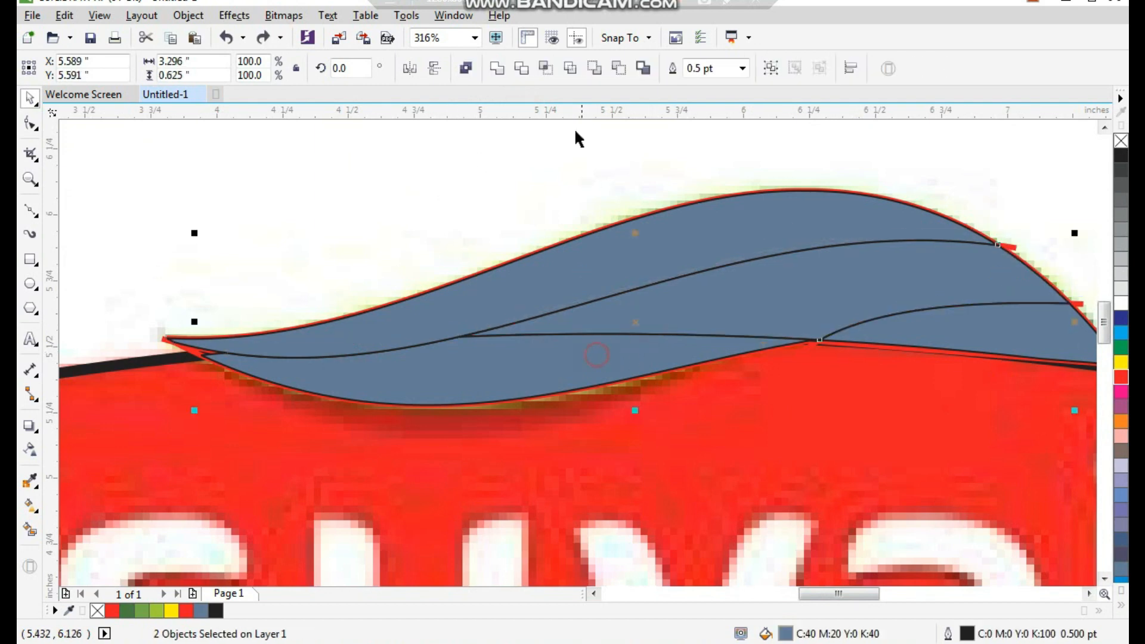
{"action": "left_click", "coordinate": [499, 69]}
{"action": "key", "text": "z"}
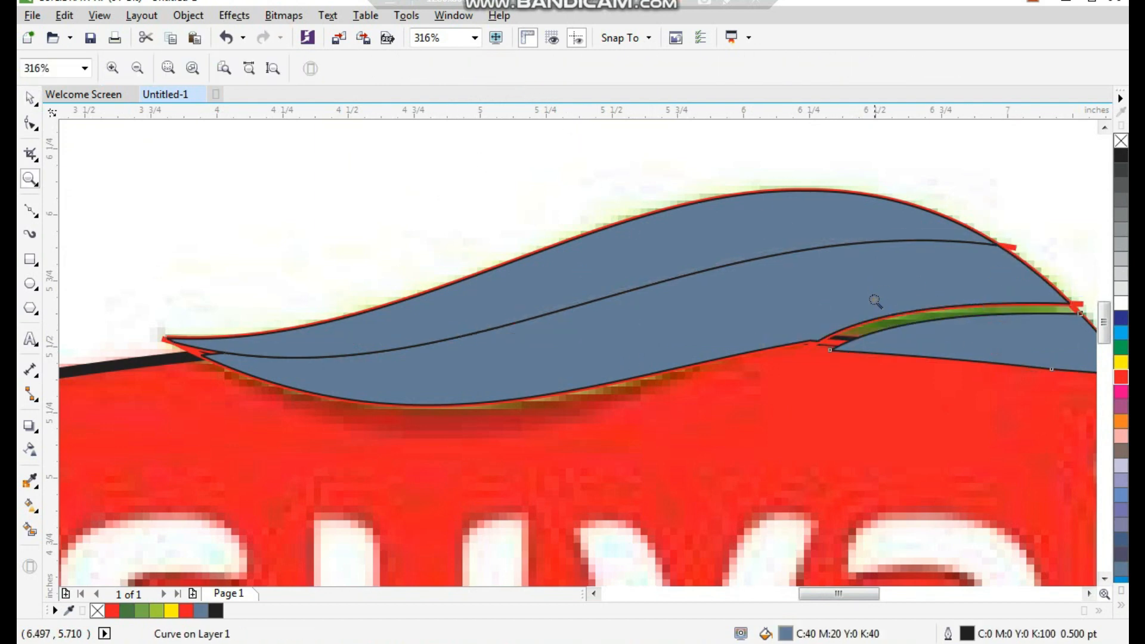
{"action": "key", "text": "space"}
{"action": "key", "text": "ctrl+z"}
- Group the three blue-gray leaf pieces
{"action": "scroll", "coordinate": [669, 241], "scroll_direction": "down", "scroll_amount": 2}
{"action": "left_click", "coordinate": [795, 174]}
{"action": "key", "text": "F2"}
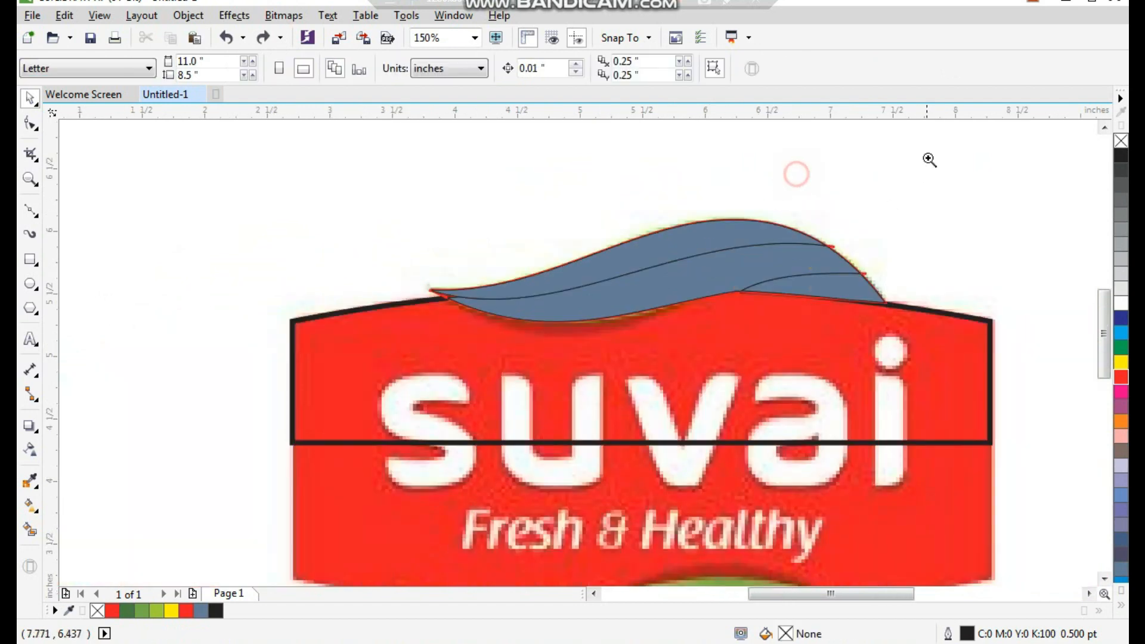
{"action": "left_click_drag", "start_coordinate": [930, 151], "coordinate": [389, 456]}
{"action": "left_click", "coordinate": [601, 268]}
{"action": "left_click", "coordinate": [618, 321], "text": "shift"}
{"action": "left_click", "coordinate": [829, 333], "text": "shift"}
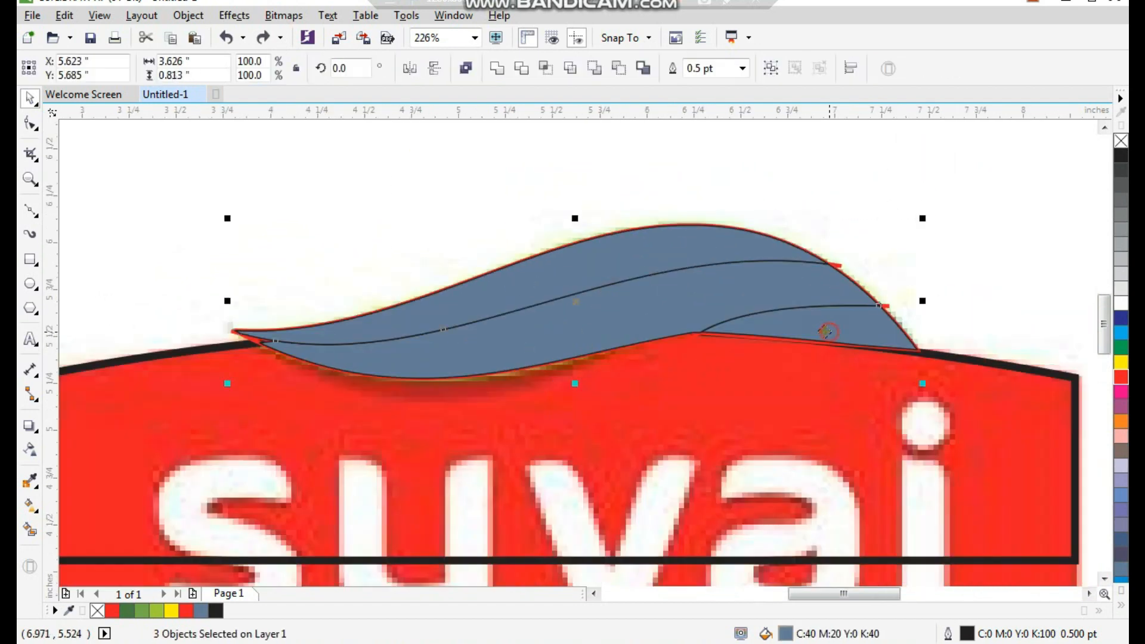
{"action": "key", "text": "ctrl+g"}
- Delete the red tracing curves around the leaf, keeping the group, and ungroup the leaf pieces
{"action": "left_click_drag", "start_coordinate": [974, 162], "coordinate": [202, 459]}
{"action": "left_click", "coordinate": [568, 314], "text": "shift"}
{"action": "key", "text": "Delete"}
{"action": "left_click", "coordinate": [572, 322]}
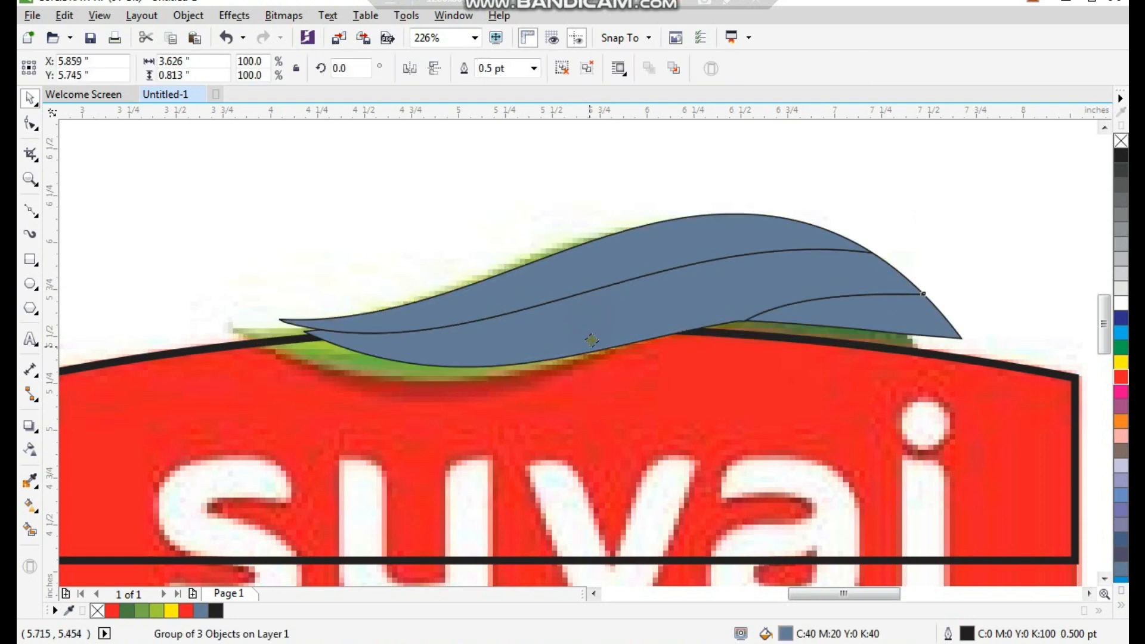
{"action": "key", "text": "ctrl+u"}
- Move the badge outline and the three leaf pieces together about 5.9 inches left, off the bitmap logo
{"action": "scroll", "coordinate": [672, 217], "scroll_direction": "down", "scroll_amount": 2}
{"action": "left_click", "coordinate": [834, 195]}
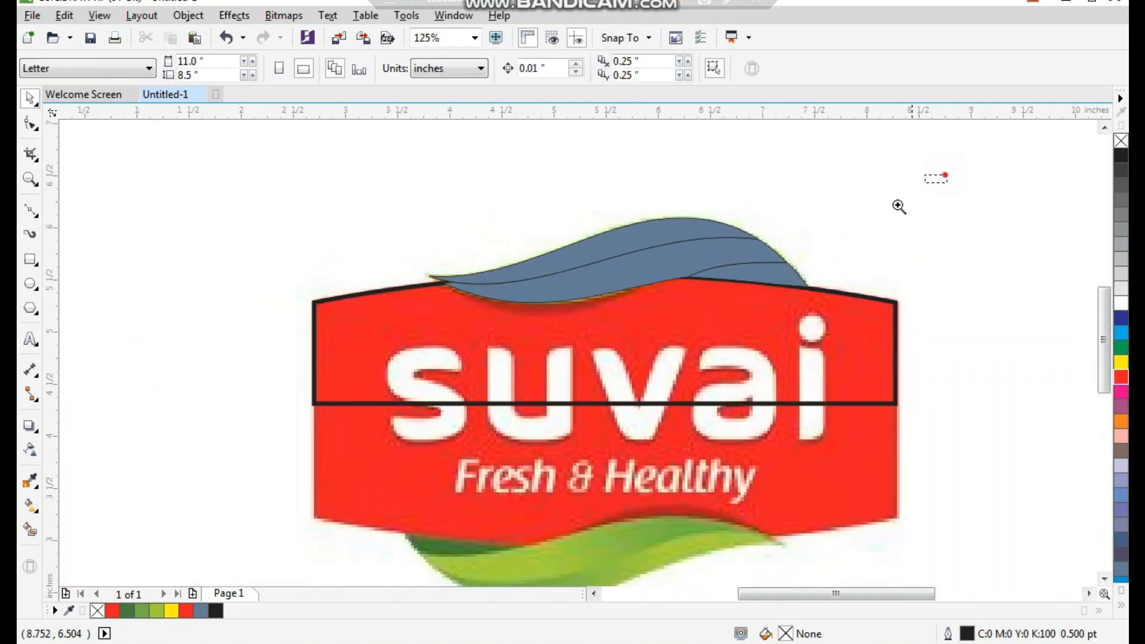
{"action": "scroll", "coordinate": [603, 397], "scroll_direction": "down", "scroll_amount": 2}
{"action": "left_click_drag", "start_coordinate": [865, 247], "coordinate": [419, 403]}
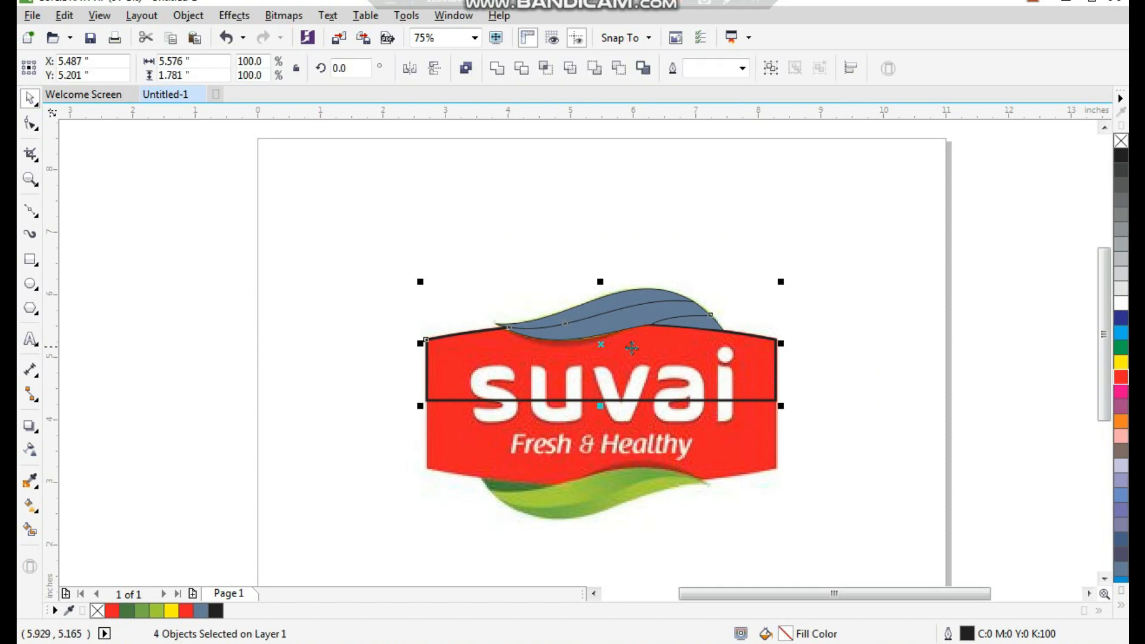
{"action": "left_click_drag", "start_coordinate": [672, 373], "coordinate": [306, 371]}
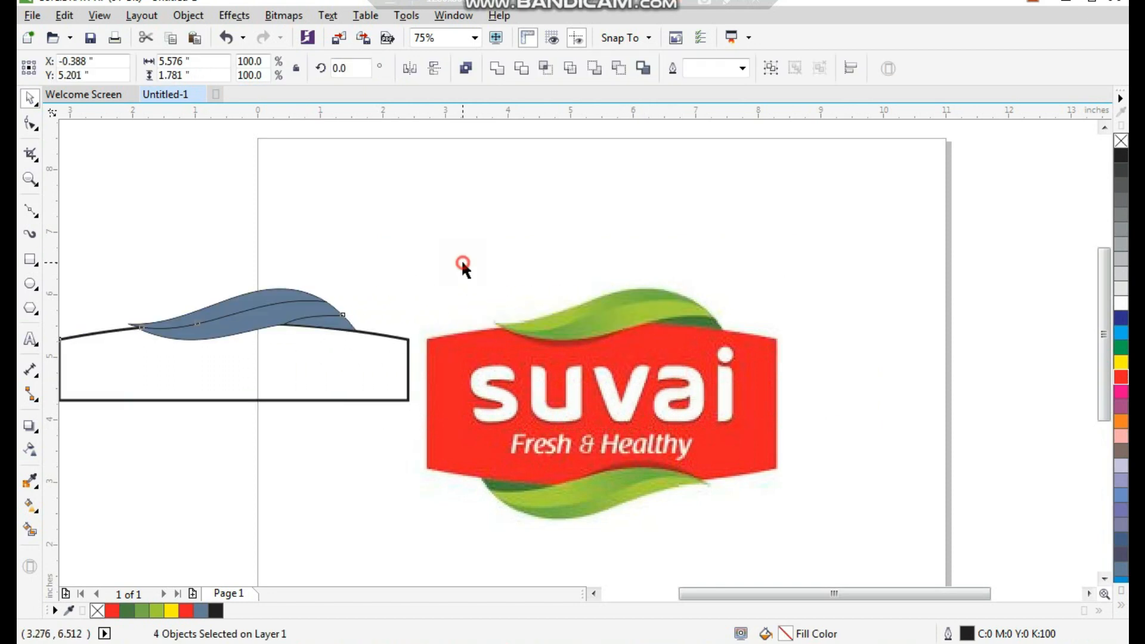
{"action": "left_click", "coordinate": [818, 210]}
- Fill the traced badge shape with red and remove its outline
{"action": "left_click_drag", "start_coordinate": [817, 209], "coordinate": [75, 529]}
{"action": "left_click_drag", "start_coordinate": [405, 375], "coordinate": [402, 397]}
{"action": "key", "text": "ctrl+z"}
{"action": "left_click", "coordinate": [1122, 377]}
{"action": "right_click", "coordinate": [1121, 141]}
{"action": "left_click", "coordinate": [903, 177]}
- Move the red badge shape and leaf pieces together about 3 inches right, closer to the bitmap logo
{"action": "scroll", "coordinate": [537, 322], "scroll_direction": "down", "scroll_amount": 2}
{"action": "key", "text": "F2"}
{"action": "left_click_drag", "start_coordinate": [204, 180], "coordinate": [942, 535]}
{"action": "left_click_drag", "start_coordinate": [925, 203], "coordinate": [169, 480]}
{"action": "left_click_drag", "start_coordinate": [322, 342], "coordinate": [483, 342]}
{"action": "left_click", "coordinate": [572, 202]}
- Fill the leaf's lower right piece with dark green #497D3F and its middle band with medium green #76AC4A
{"action": "key", "text": "F2"}
{"action": "left_click_drag", "start_coordinate": [354, 215], "coordinate": [708, 400]}
{"action": "left_click", "coordinate": [740, 289]}
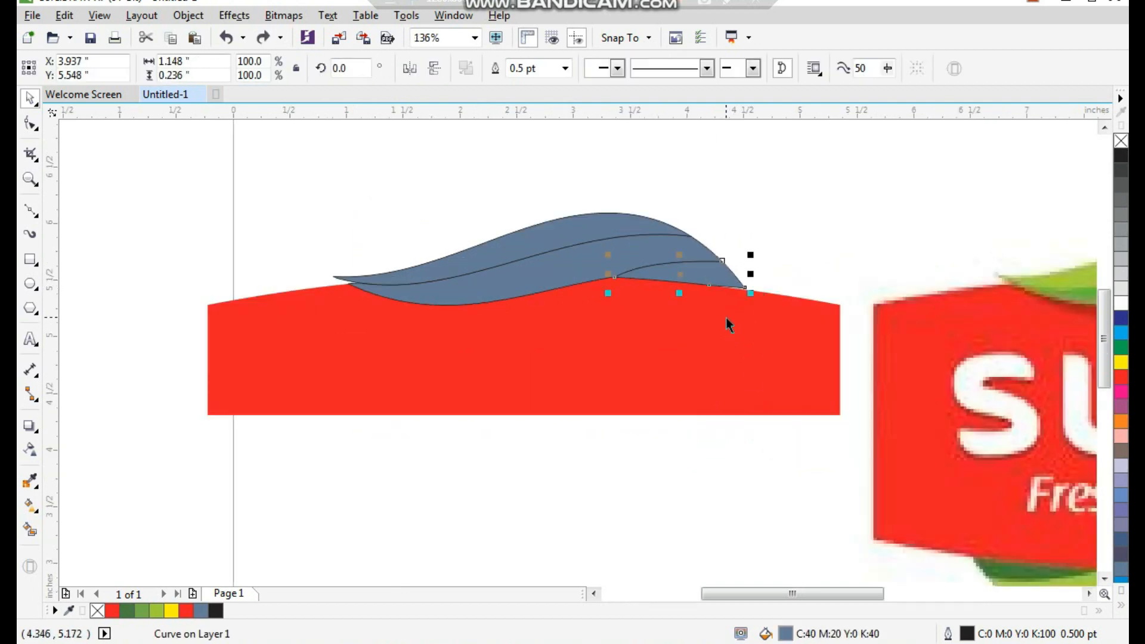
{"action": "left_click", "coordinate": [127, 612]}
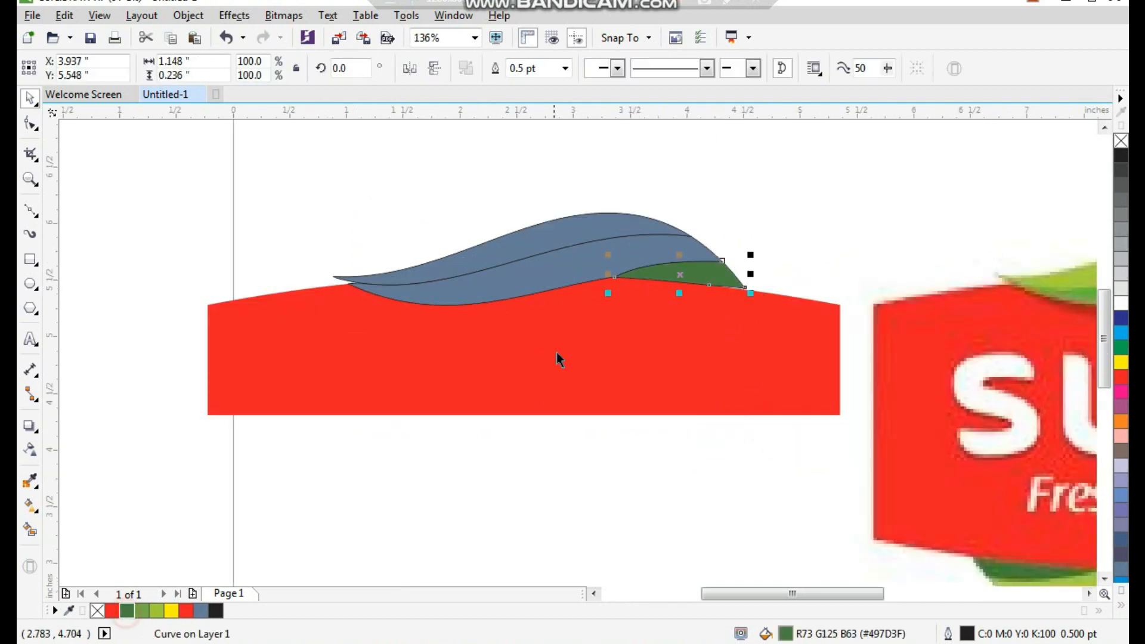
{"action": "left_click", "coordinate": [565, 270]}
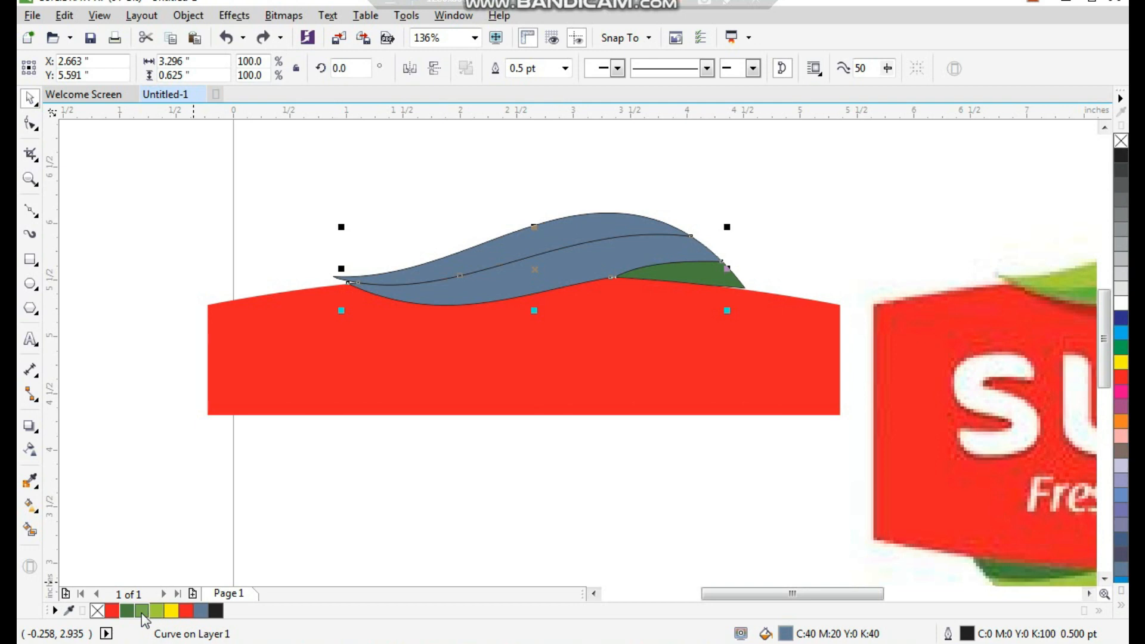
{"action": "left_click", "coordinate": [142, 611]}
- Apply a linear fountain fill to the leaf's middle band, from medium green at the lower left to lime green at the upper right
{"action": "left_click_drag", "start_coordinate": [319, 180], "coordinate": [773, 441]}
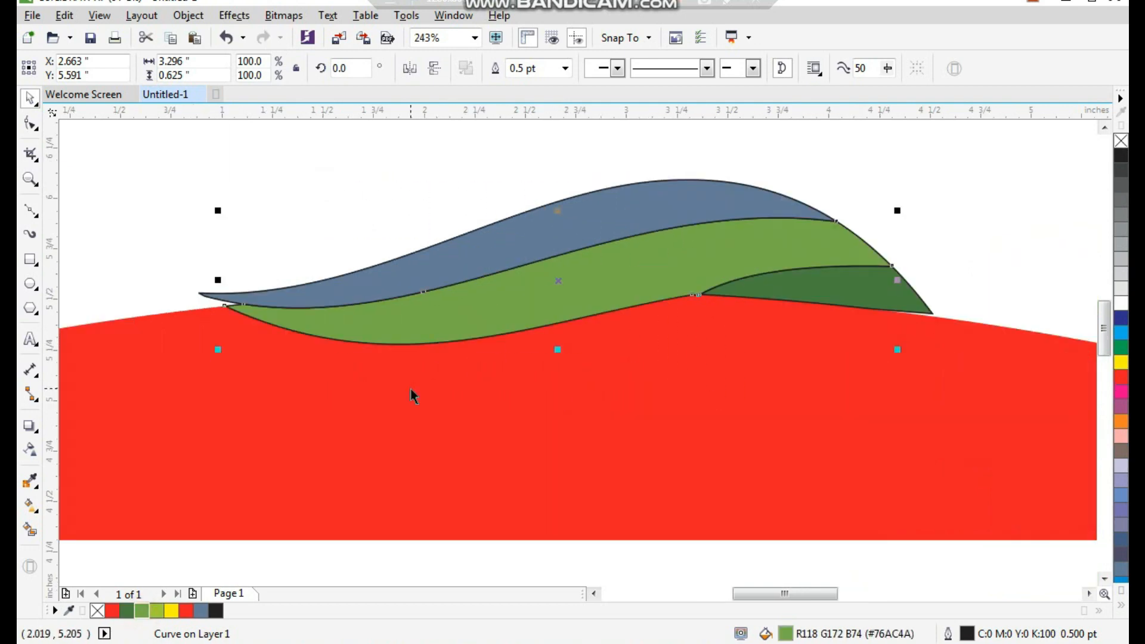
{"action": "scroll", "coordinate": [412, 386], "scroll_direction": "down", "scroll_amount": 2}
{"action": "key", "text": "F2"}
{"action": "left_click_drag", "start_coordinate": [349, 278], "coordinate": [653, 431]}
{"action": "left_click_drag", "start_coordinate": [476, 331], "coordinate": [475, 353]}
{"action": "key", "text": "ctrl+z"}
{"action": "left_click", "coordinate": [31, 507]}
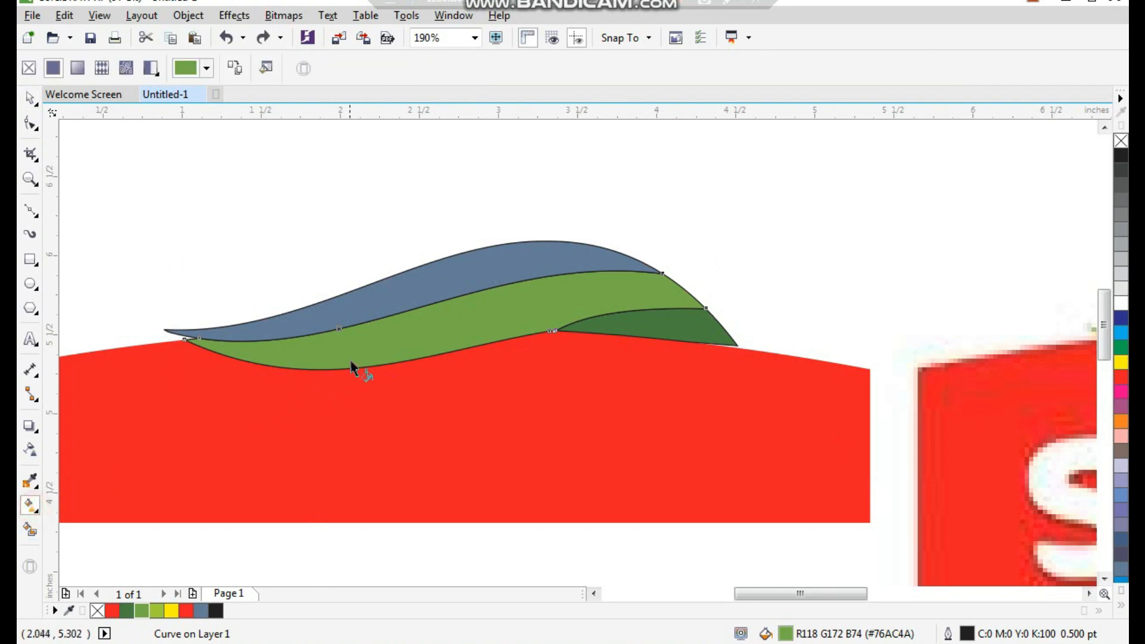
{"action": "left_click_drag", "start_coordinate": [359, 348], "coordinate": [598, 295]}
{"action": "left_click_drag", "start_coordinate": [157, 610], "coordinate": [598, 297]}
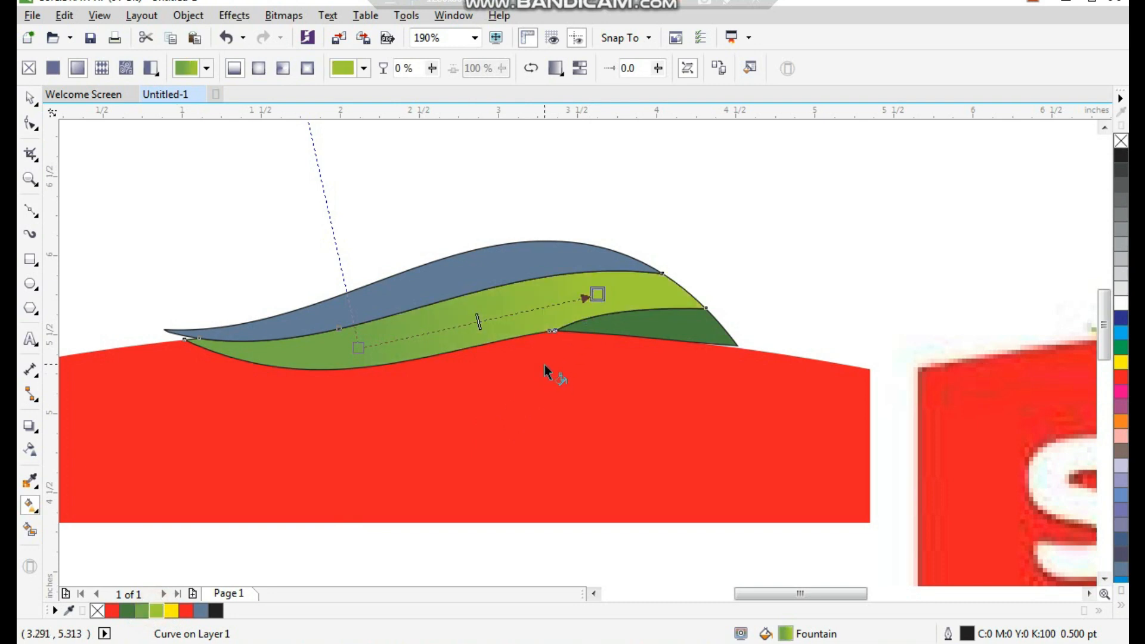
{"action": "key", "text": "space"}
{"action": "left_click", "coordinate": [393, 219]}
- Fill the leaf's upper band with medium green #76AC4A
{"action": "left_click", "coordinate": [458, 290]}
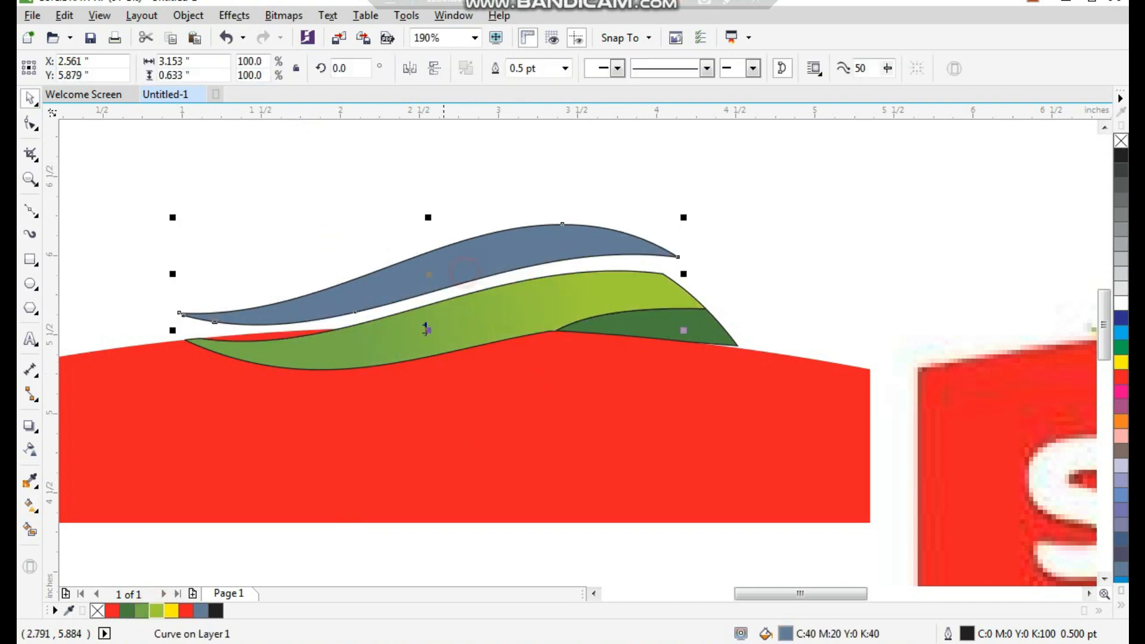
{"action": "left_click", "coordinate": [127, 611]}
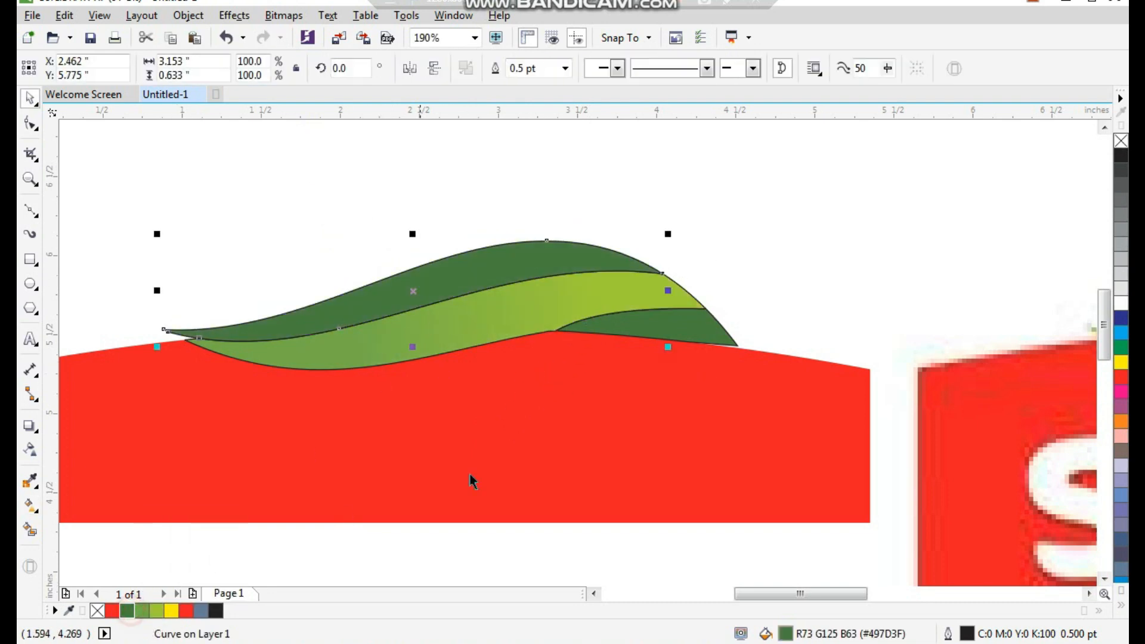
{"action": "left_click", "coordinate": [141, 611]}
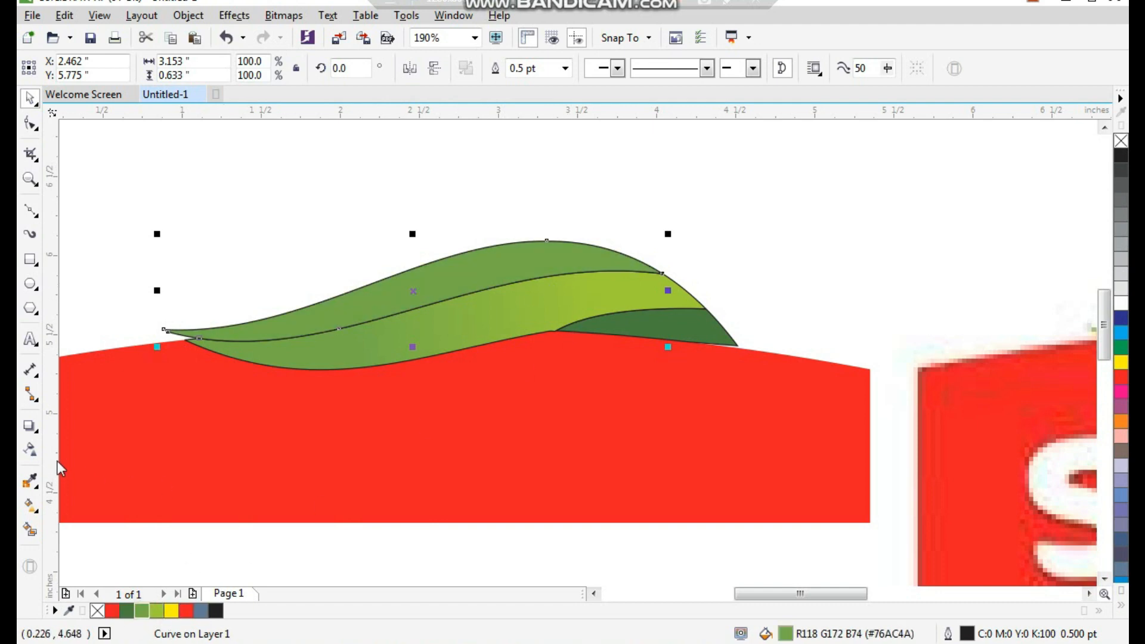
- Apply a linear fountain fill to the leaf's upper band, from medium green on the right to lime green toward the left tip
{"action": "left_click", "coordinate": [30, 505]}
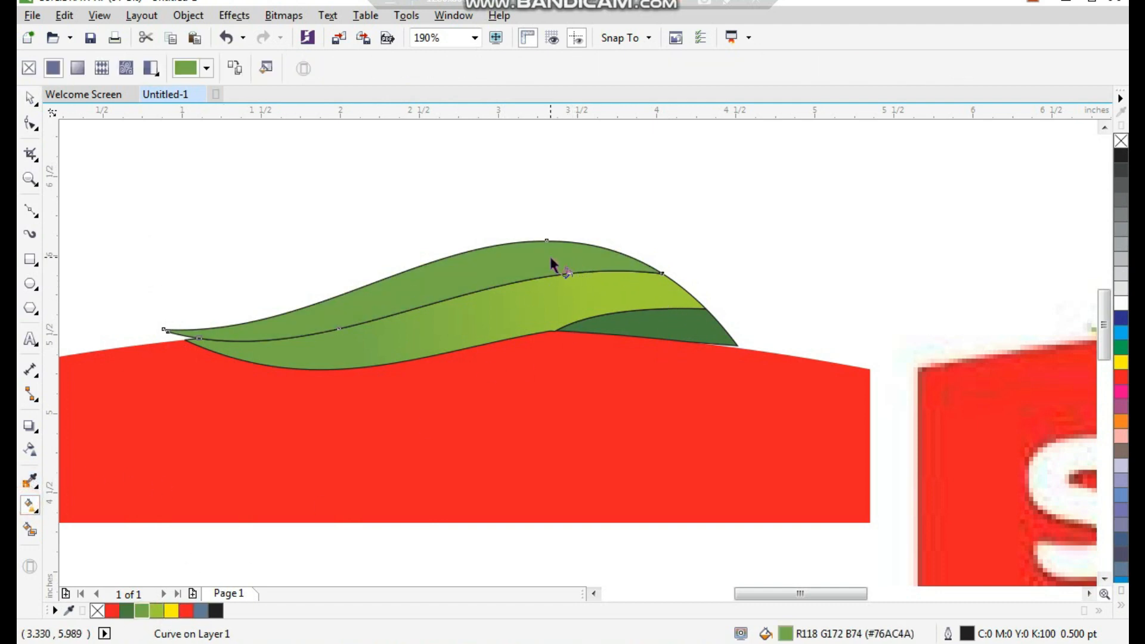
{"action": "left_click_drag", "start_coordinate": [517, 261], "coordinate": [300, 323]}
{"action": "left_click_drag", "start_coordinate": [280, 396], "coordinate": [300, 324]}
{"action": "key", "text": "space"}
{"action": "left_click", "coordinate": [217, 176]}
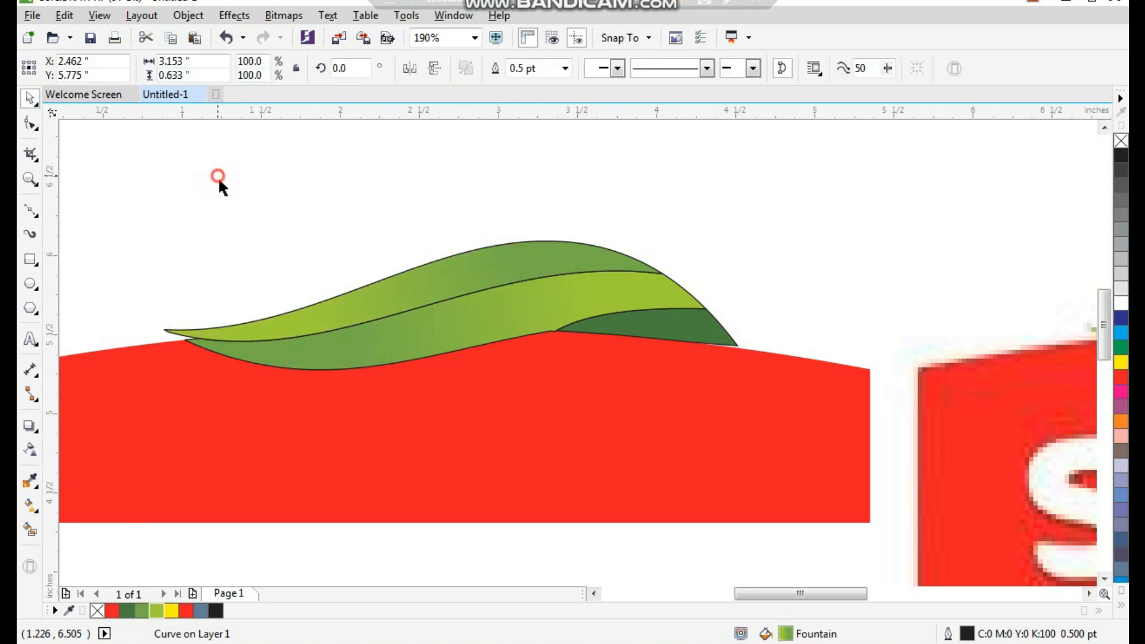
- Remove the outlines from all three green leaf pieces
{"action": "key", "text": "F3"}
{"action": "key", "text": "F2"}
{"action": "left_click_drag", "start_coordinate": [274, 252], "coordinate": [735, 542]}
{"action": "left_click_drag", "start_coordinate": [913, 170], "coordinate": [337, 379]}
{"action": "right_click", "coordinate": [1121, 141]}
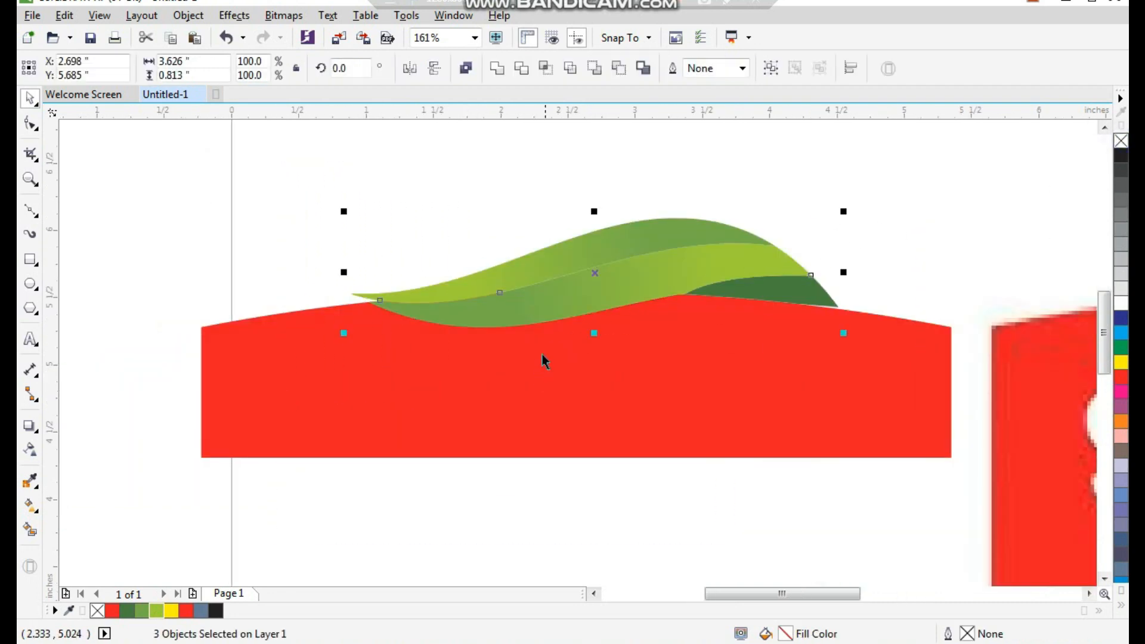
- Nudge the three leaf pieces slightly down to close the gap against the red shape's curved upper edge
{"action": "scroll", "coordinate": [542, 353], "scroll_direction": "down", "scroll_amount": 3}
{"action": "scroll", "coordinate": [632, 301], "scroll_direction": "up", "scroll_amount": 7}
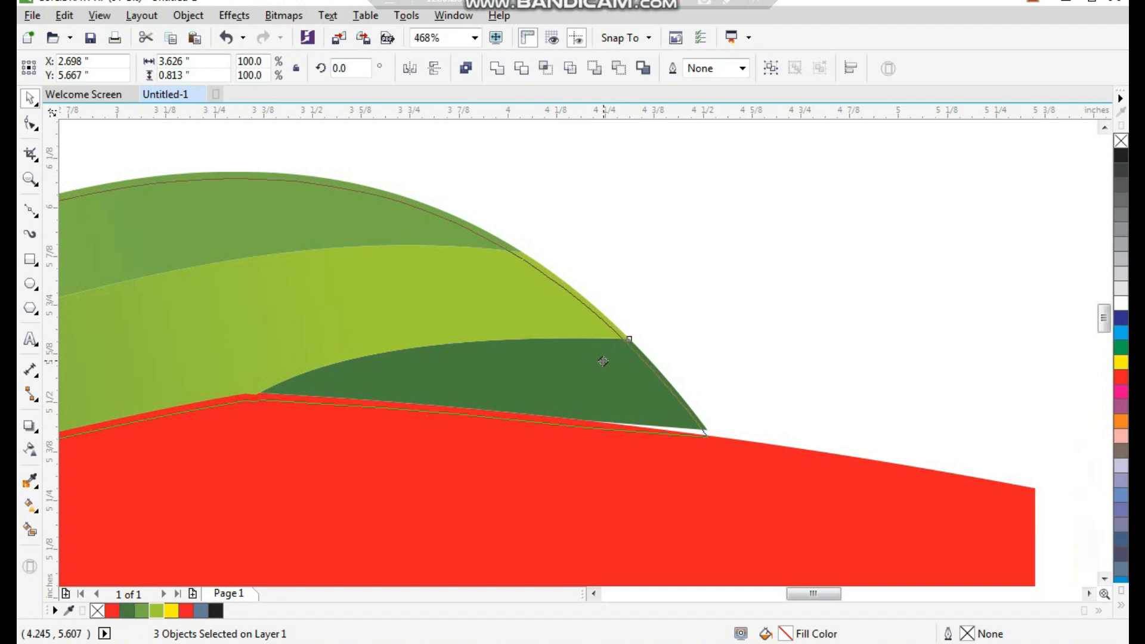
{"action": "left_click", "coordinate": [747, 314]}
- Try to mirror a copy of the red half and its leaf downward
{"action": "scroll", "coordinate": [740, 298], "scroll_direction": "down", "scroll_amount": 5}
{"action": "left_click_drag", "start_coordinate": [839, 222], "coordinate": [116, 542]}
{"action": "key", "text": "F3"}
{"action": "key", "text": "F2"}
{"action": "left_click_drag", "start_coordinate": [180, 226], "coordinate": [707, 502]}
{"action": "left_click_drag", "start_coordinate": [474, 213], "coordinate": [495, 531]}
{"action": "key", "text": "ctrl+z"}
{"action": "left_click", "coordinate": [650, 194]}
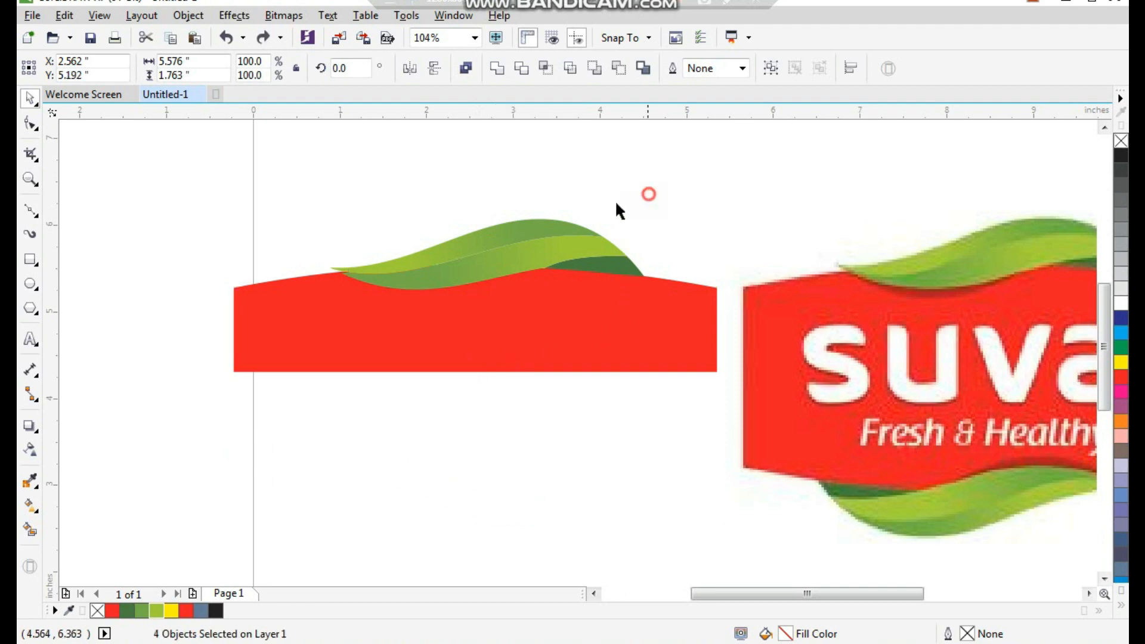
{"action": "left_click", "coordinate": [488, 272]}
{"action": "key", "text": "F2"}
{"action": "left_click_drag", "start_coordinate": [631, 185], "coordinate": [283, 441]}
{"action": "left_click_drag", "start_coordinate": [538, 302], "coordinate": [559, 304]}
{"action": "key", "text": "ctrl+z"}
{"action": "scroll", "coordinate": [434, 317], "scroll_direction": "down", "scroll_amount": 1}
{"action": "key", "text": "F2"}
{"action": "left_click_drag", "start_coordinate": [355, 229], "coordinate": [658, 402]}
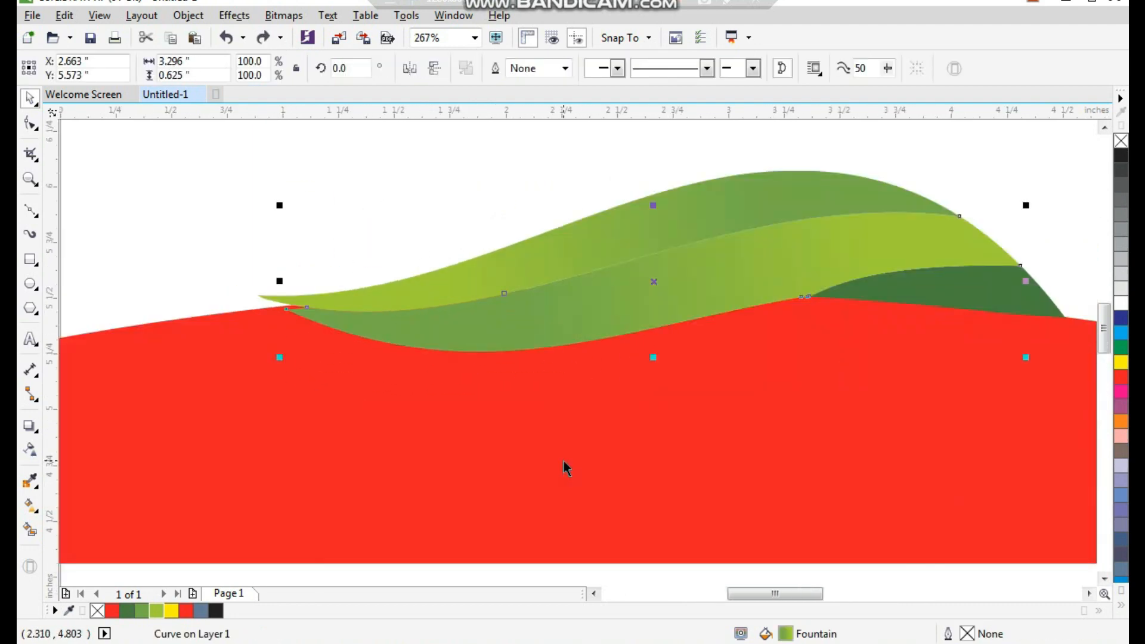
{"action": "left_click", "coordinate": [30, 210]}
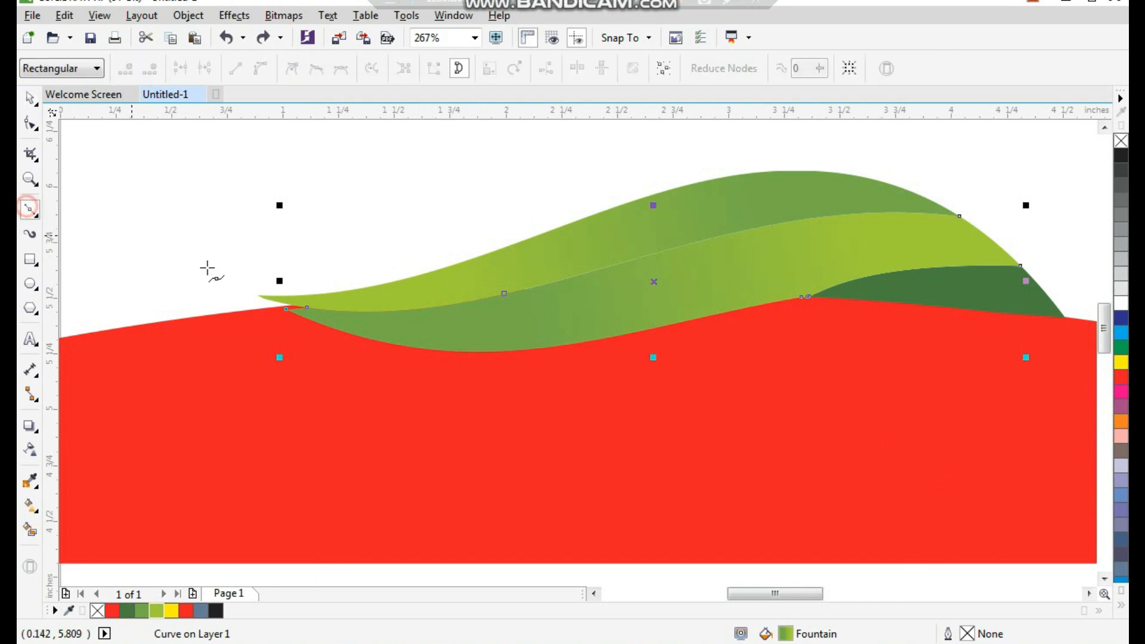
{"action": "key", "text": "F7"}
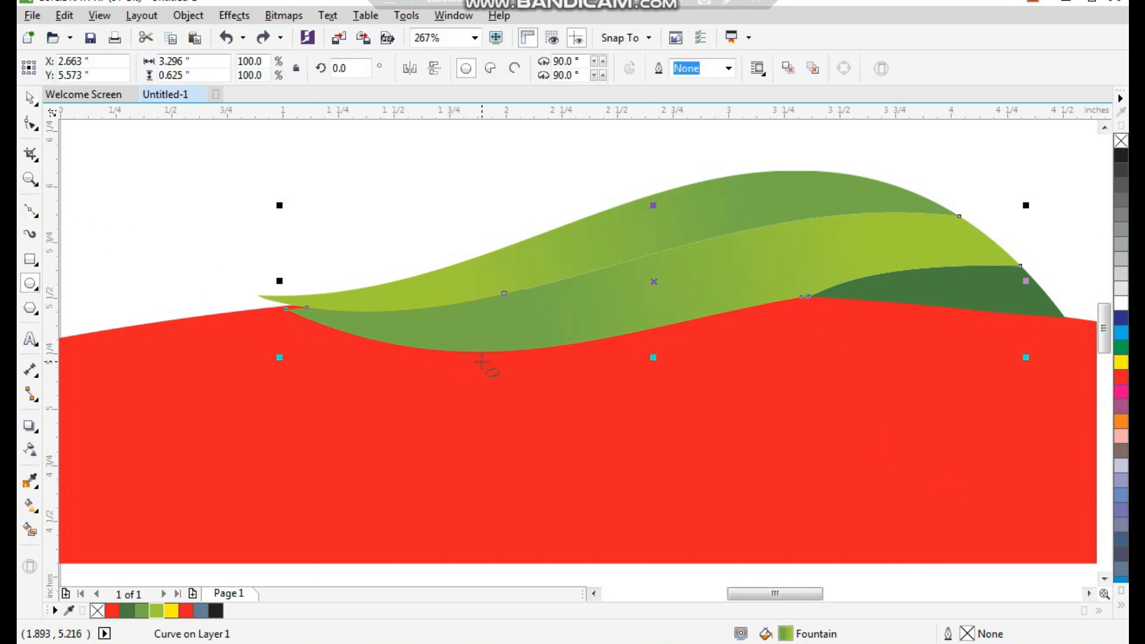
{"action": "key", "text": "space"}
{"action": "left_click", "coordinate": [414, 239]}
{"action": "scroll", "coordinate": [431, 299], "scroll_direction": "down", "scroll_amount": 3}
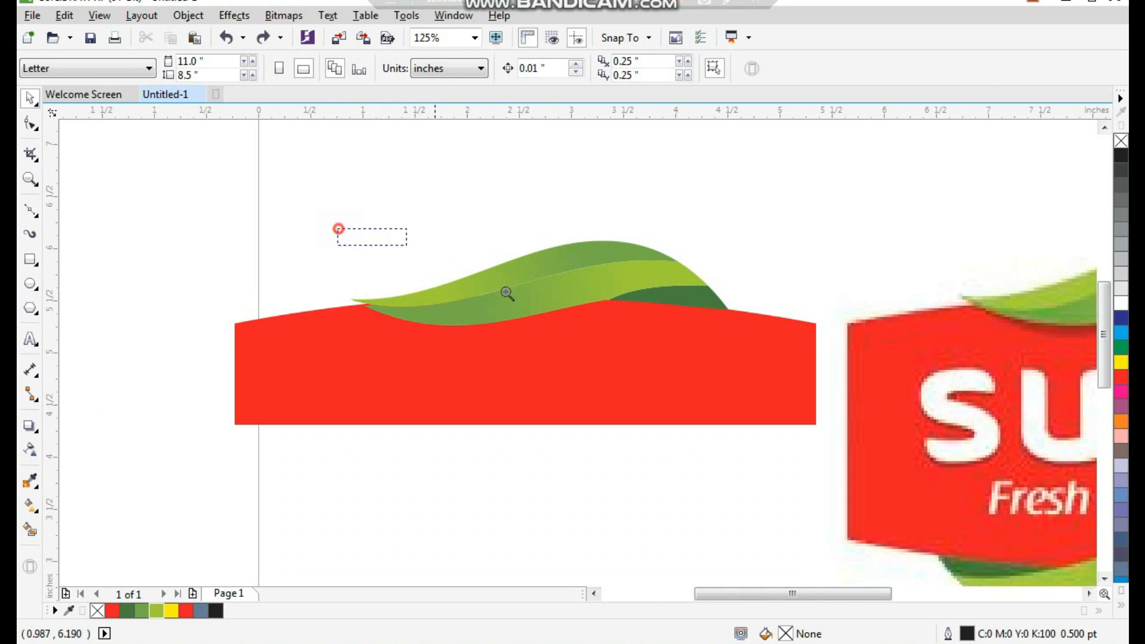
{"action": "left_click_drag", "start_coordinate": [381, 234], "coordinate": [809, 472]}
- Apply a black Multiply drop shadow with opacity 50 and feathering 15 to the leaf's middle band
{"action": "left_click", "coordinate": [557, 269]}
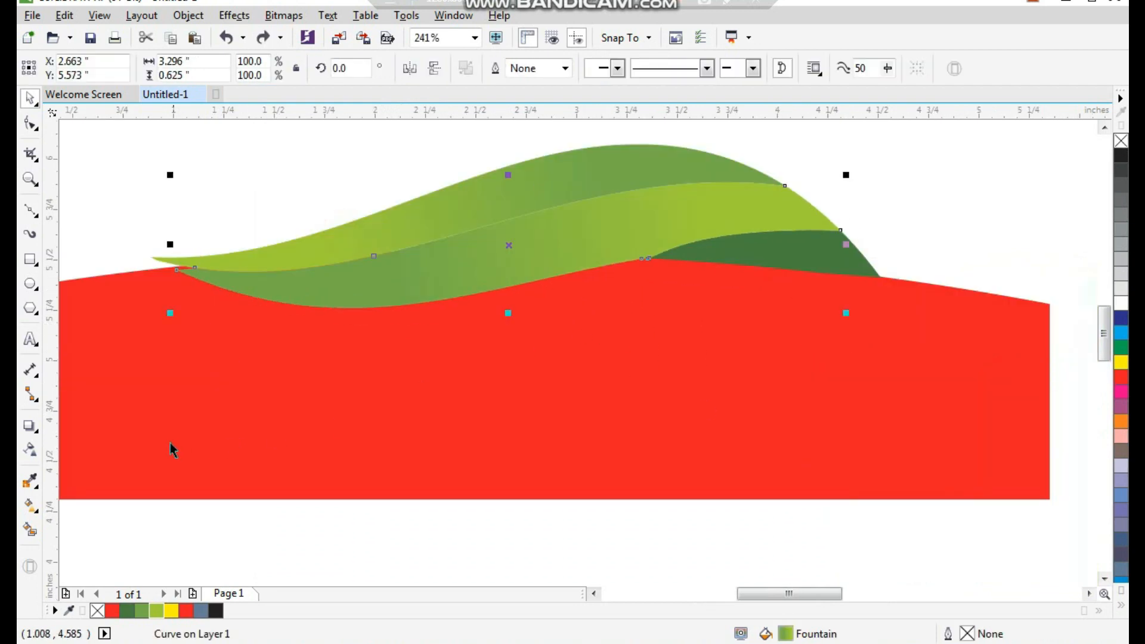
{"action": "left_click", "coordinate": [30, 425]}
{"action": "left_click_drag", "start_coordinate": [512, 248], "coordinate": [509, 322]}
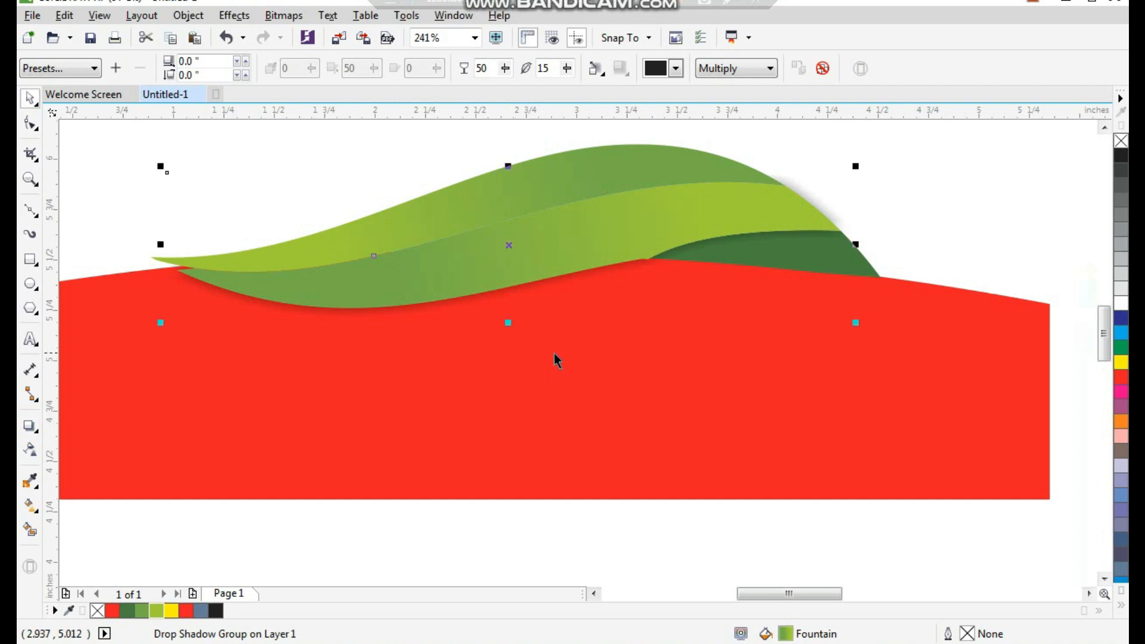
- Break the drop shadow group apart into the leaf's middle band and a separate shadow object
{"action": "left_click", "coordinate": [189, 15]}
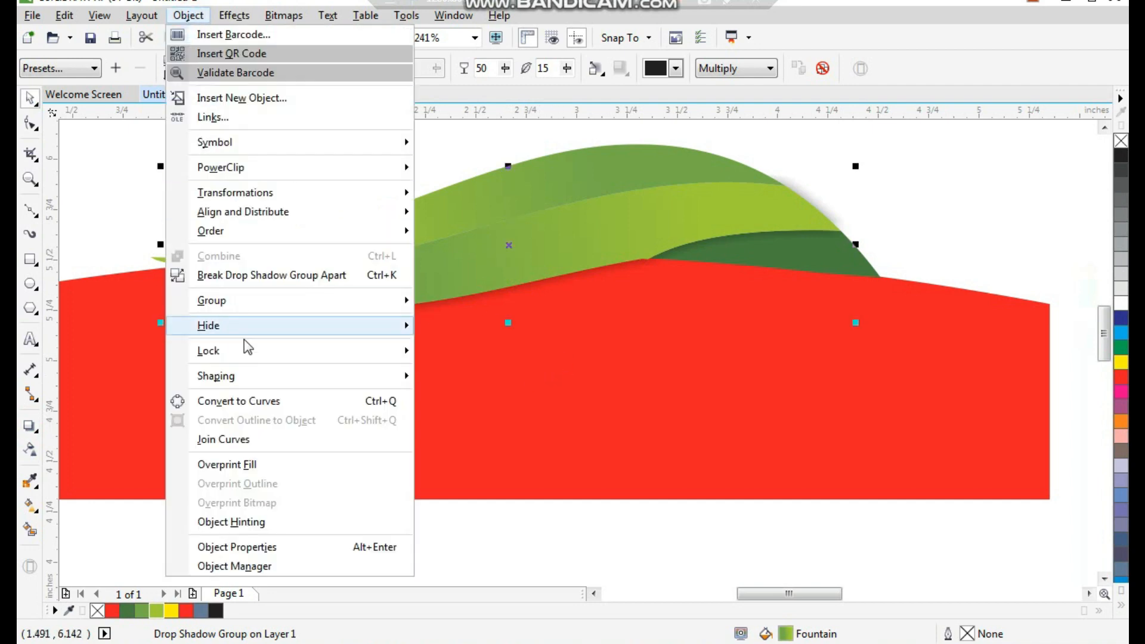
{"action": "left_click", "coordinate": [265, 274]}
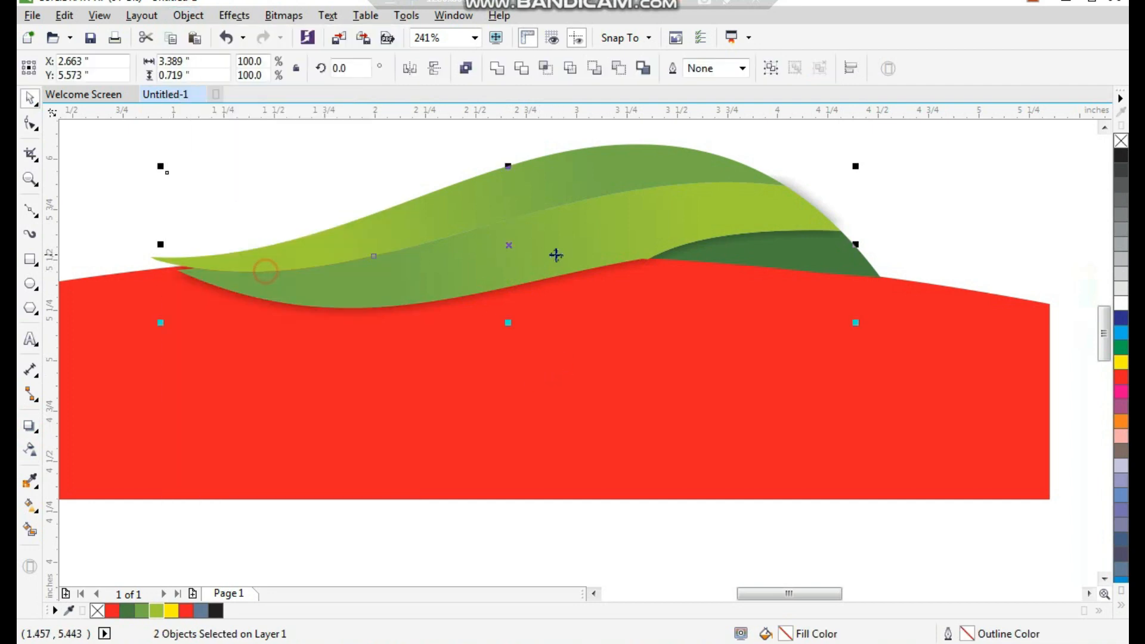
{"action": "left_click", "coordinate": [846, 179]}
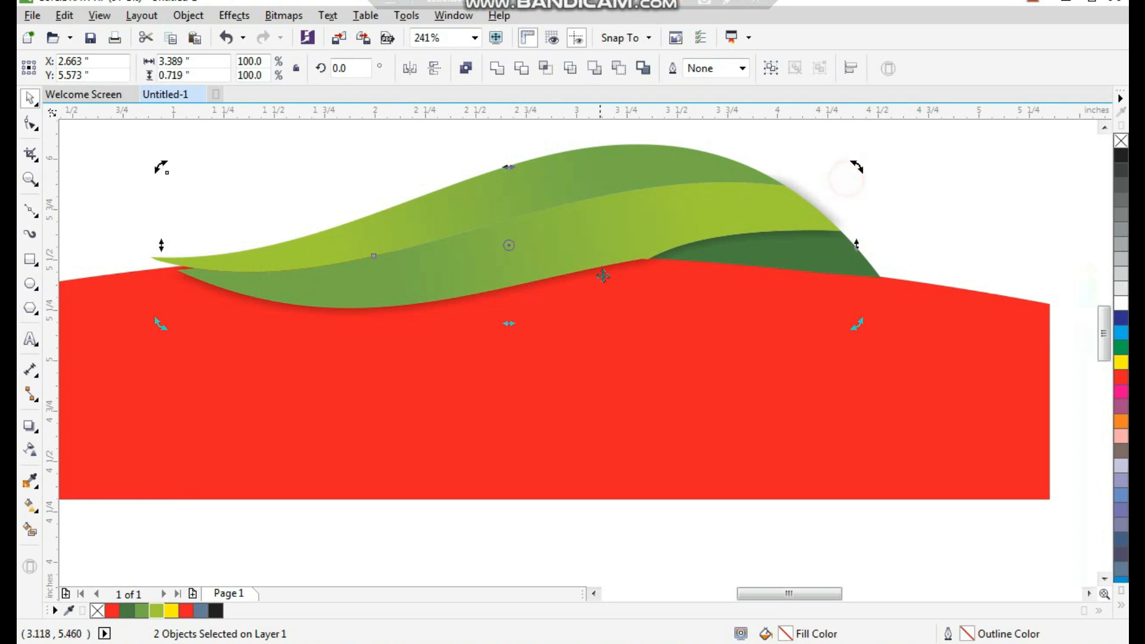
{"action": "left_click", "coordinate": [981, 220]}
{"action": "left_click", "coordinate": [629, 281]}
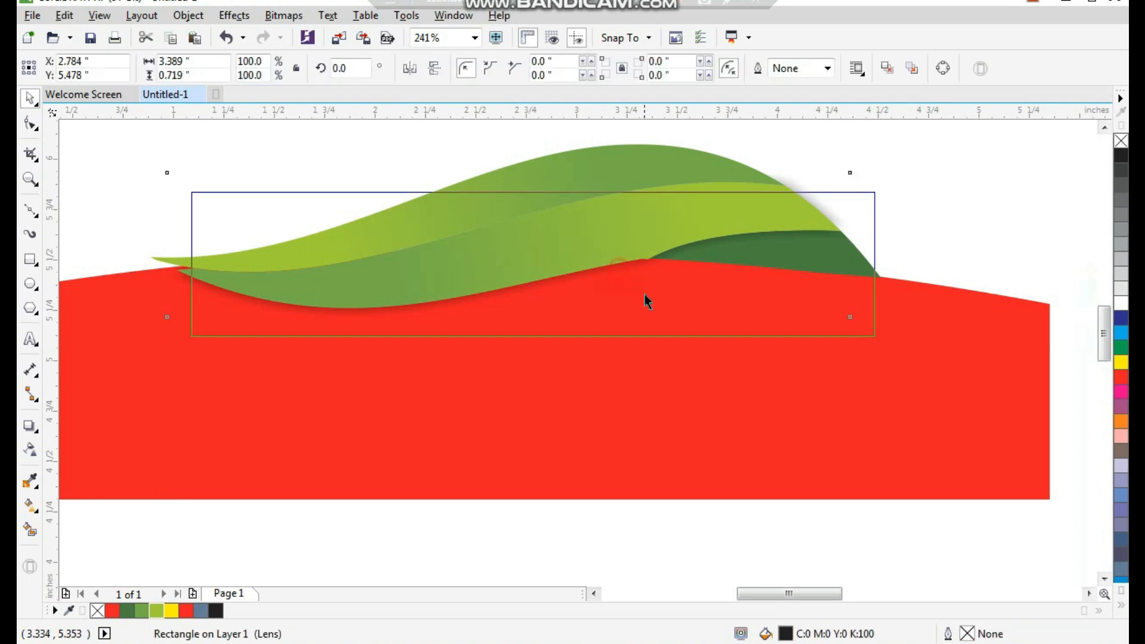
{"action": "left_click", "coordinate": [629, 373]}
{"action": "left_click", "coordinate": [921, 192]}
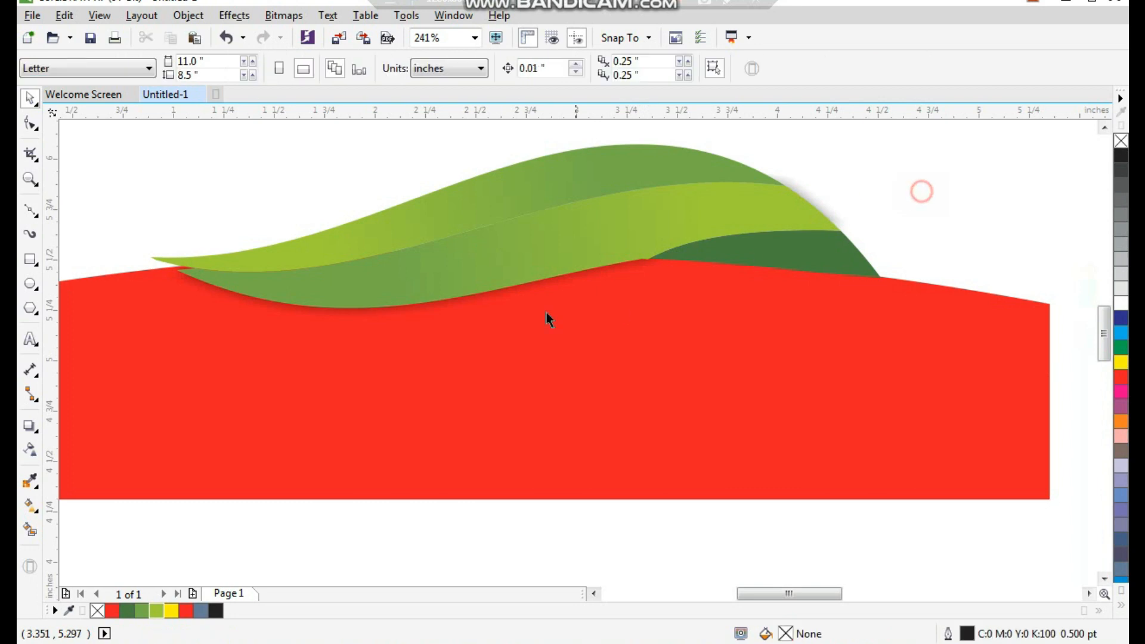
- Mirror a copy of the red half with its leaf and shadow downward, and flip that copy horizontally
{"action": "scroll", "coordinate": [546, 314], "scroll_direction": "down", "scroll_amount": 3}
{"action": "left_click_drag", "start_coordinate": [132, 196], "coordinate": [845, 461]}
{"action": "left_click_drag", "start_coordinate": [505, 217], "coordinate": [510, 472]}
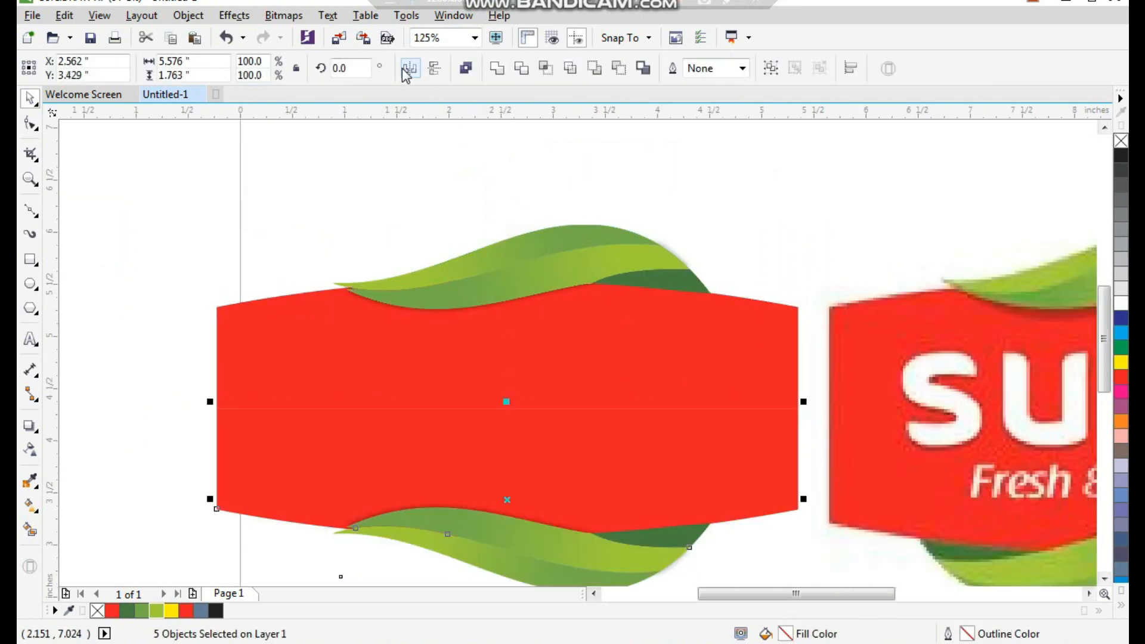
{"action": "left_click", "coordinate": [410, 68]}
{"action": "scroll", "coordinate": [555, 370], "scroll_direction": "down", "scroll_amount": 3}
{"action": "key", "text": "F2"}
{"action": "left_click_drag", "start_coordinate": [357, 285], "coordinate": [766, 517]}
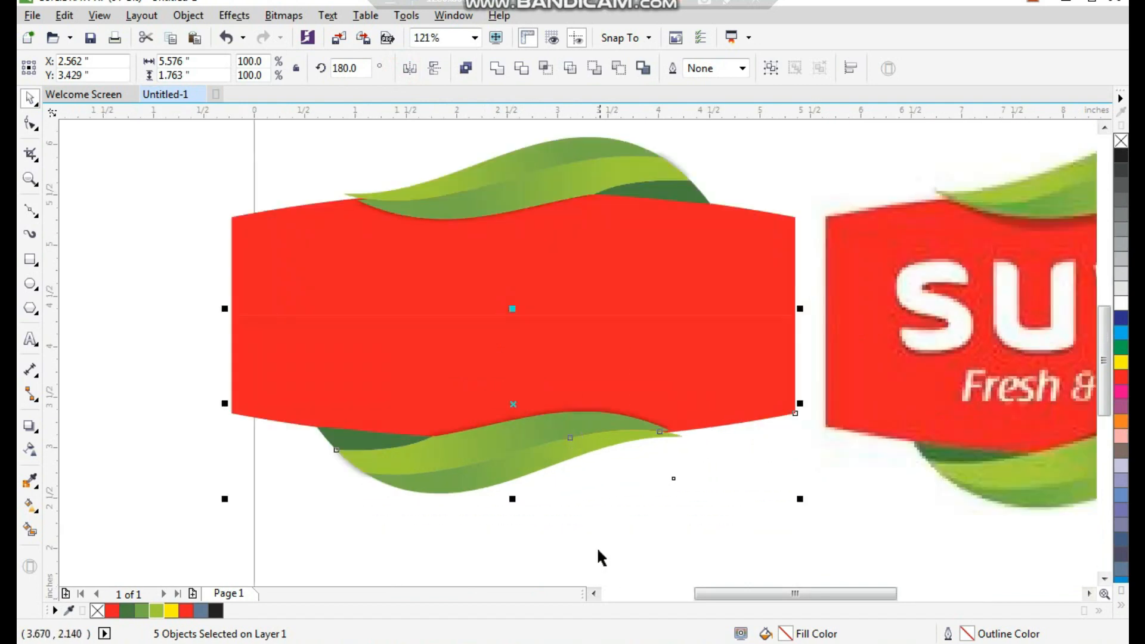
- Weld the upper and lower red halves into one badge shape
{"action": "left_click", "coordinate": [597, 547]}
{"action": "mouse_move", "coordinate": [487, 363]}
{"action": "left_mouse_down"}
{"action": "mouse_move", "coordinate": [526, 352]}
{"action": "mouse_move", "coordinate": [486, 362]}
{"action": "left_mouse_up"}
{"action": "left_click", "coordinate": [550, 267], "text": "shift"}
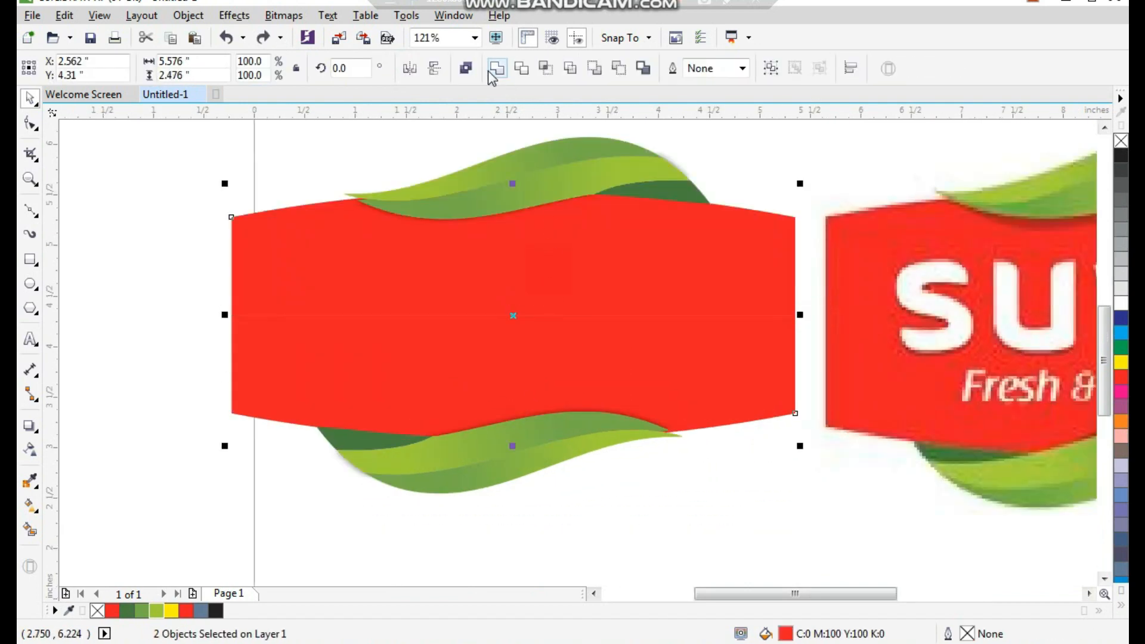
{"action": "left_click", "coordinate": [498, 68]}
{"action": "left_click", "coordinate": [173, 213]}
- Add the artistic text "suvai" in the empty area below the logos
{"action": "key", "text": "F3"}
{"action": "key", "text": "F2"}
{"action": "left_click_drag", "start_coordinate": [238, 171], "coordinate": [946, 515]}
{"action": "key", "text": "F8"}
{"action": "left_click", "coordinate": [491, 528]}
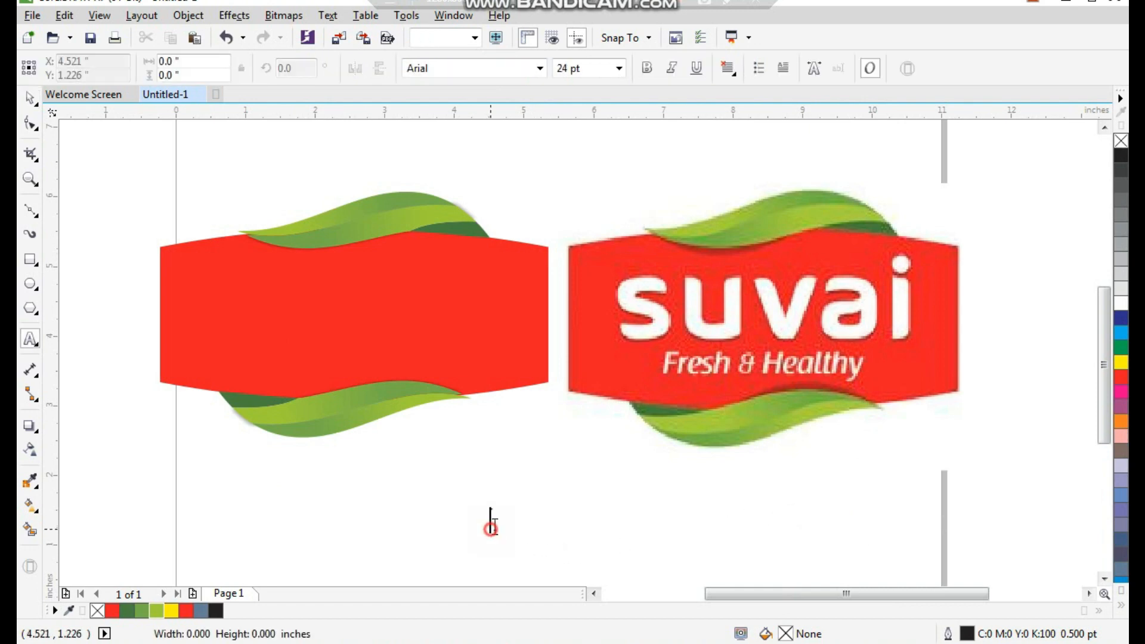
{"action": "type", "text": "suva"}
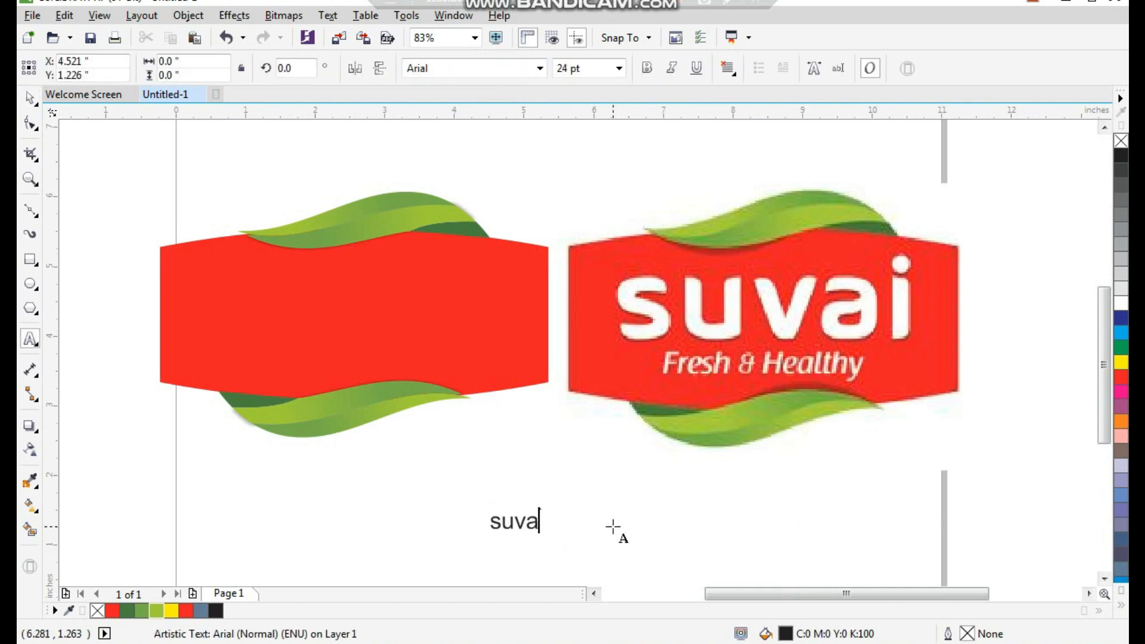
{"action": "key", "text": "ctrl+space"}
- Set the "suvai" text in Arlon SemiBold DEMO and enlarge it to about 122 pt over the reference wordmark
{"action": "left_click", "coordinate": [540, 69]}
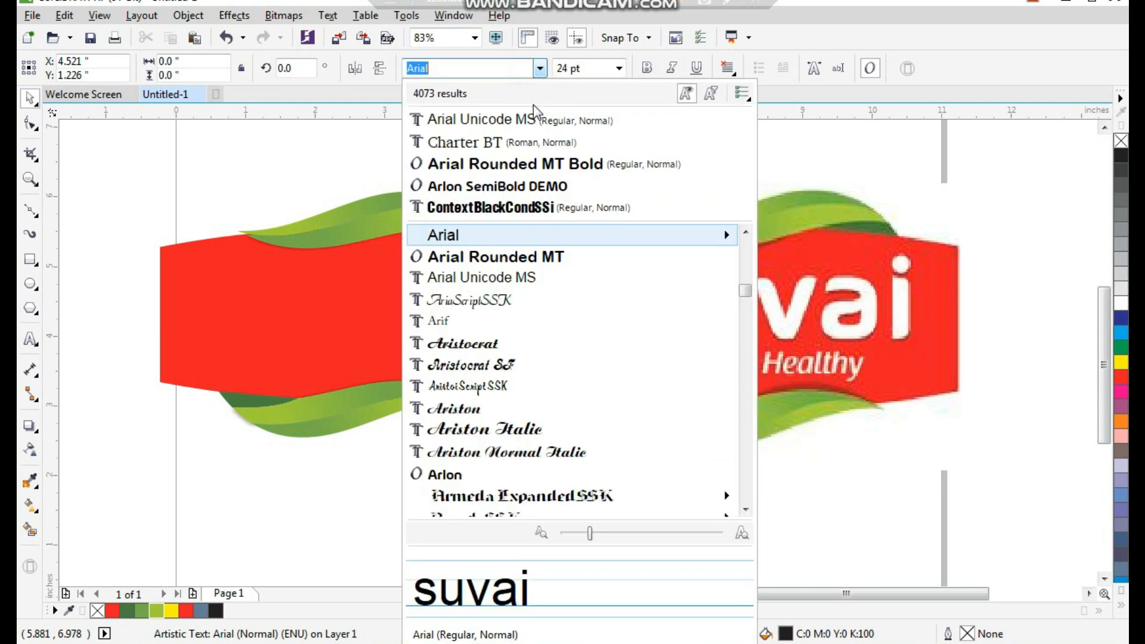
{"action": "left_click", "coordinate": [529, 185]}
{"action": "left_click_drag", "start_coordinate": [545, 530], "coordinate": [896, 315]}
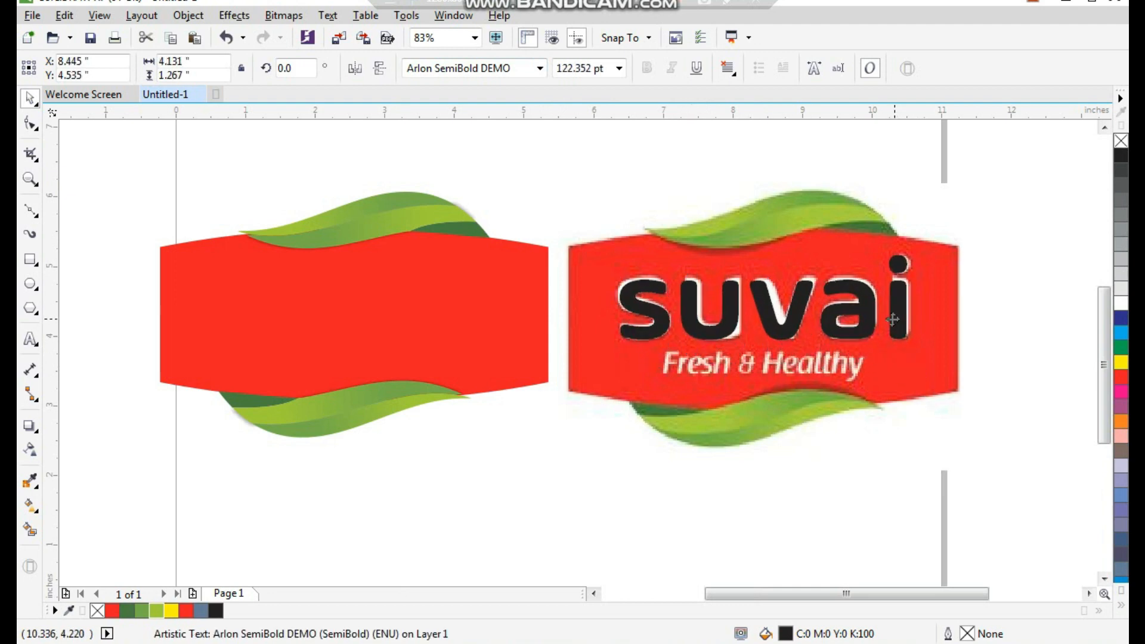
- Place the "suvai" text on the recreated red badge, centered horizontally
{"action": "left_click", "coordinate": [473, 312], "text": "shift"}
{"action": "key", "text": "e"}
{"action": "key", "text": "c"}
{"action": "left_click", "coordinate": [522, 496]}
- Fill the "suvai" wordmark with white and convert it to curves
{"action": "left_click", "coordinate": [499, 312]}
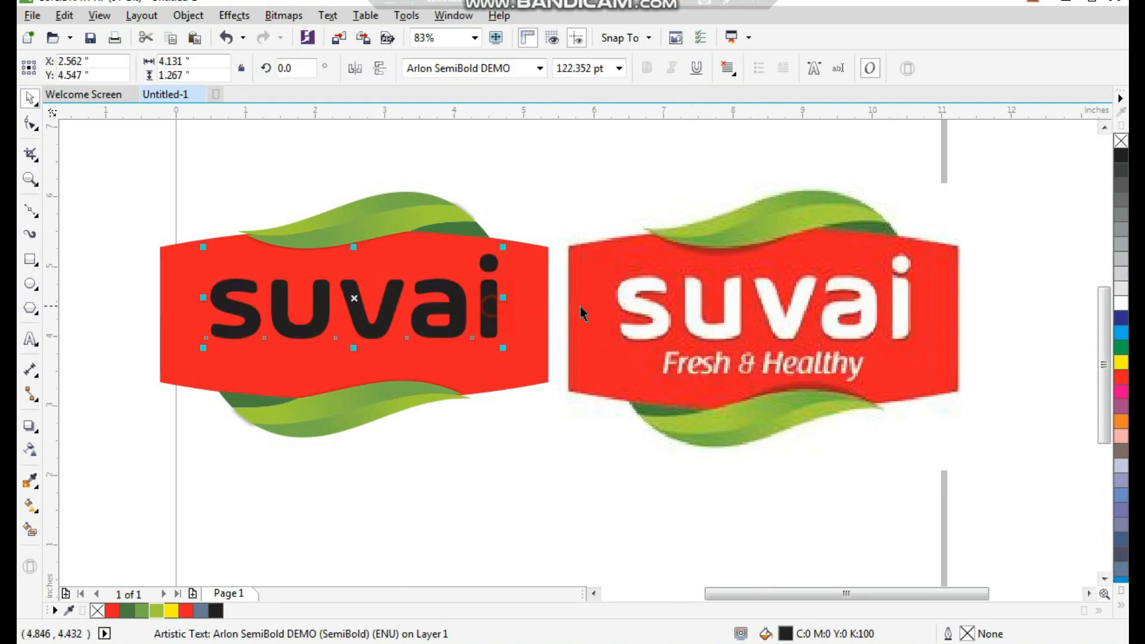
{"action": "left_click", "coordinate": [1121, 304]}
{"action": "left_click", "coordinate": [439, 549]}
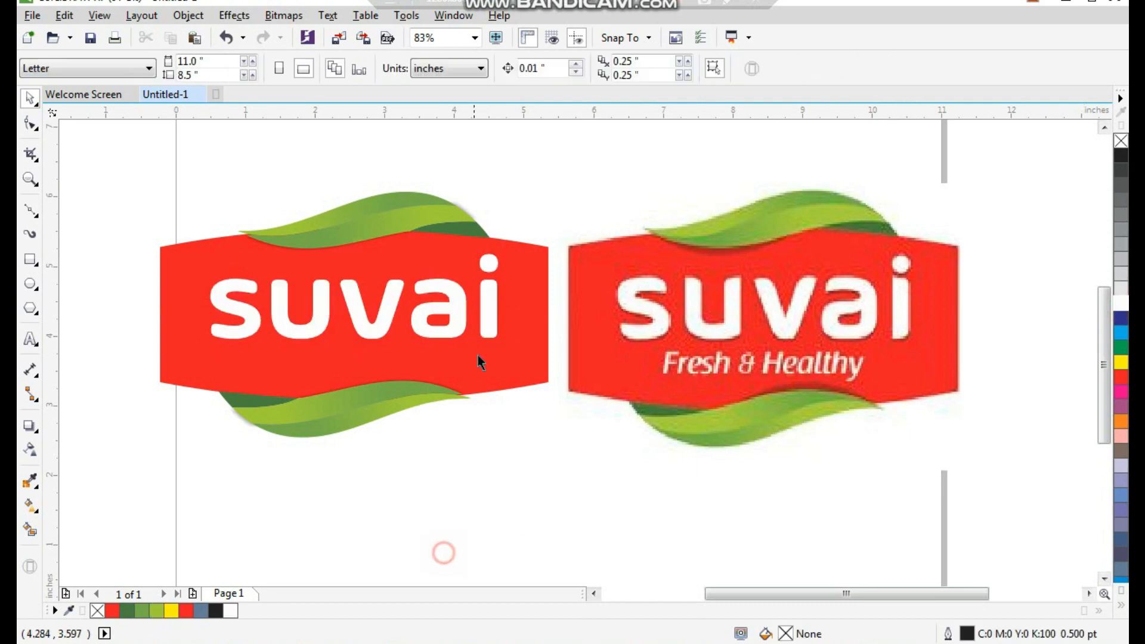
{"action": "left_click", "coordinate": [462, 322]}
{"action": "key", "text": "ctrl+q"}
{"action": "left_click", "coordinate": [529, 487]}
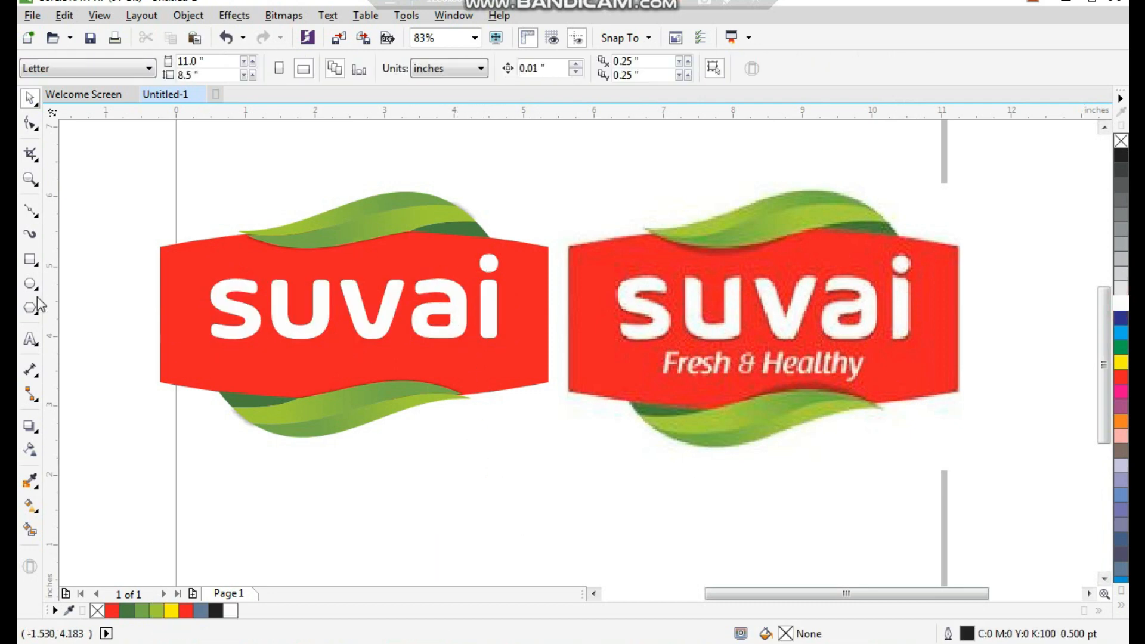
- Add the artistic text "Fresh & Healthy" in the empty area below the badge
{"action": "left_click", "coordinate": [30, 339]}
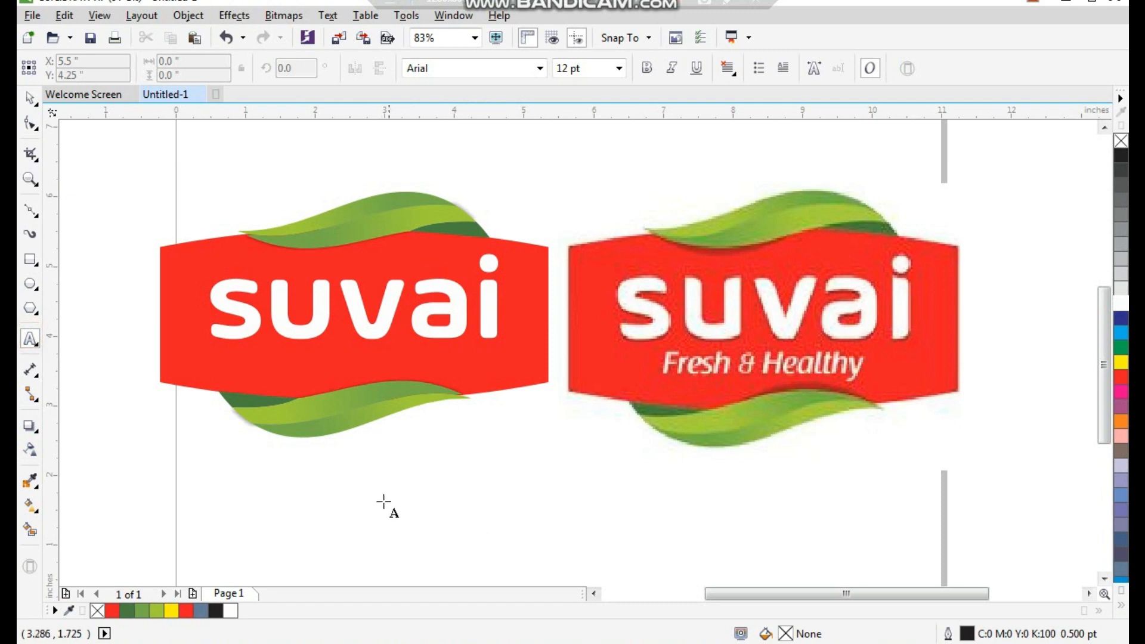
{"action": "left_click", "coordinate": [383, 504]}
{"action": "type", "text": "Fresh &"}
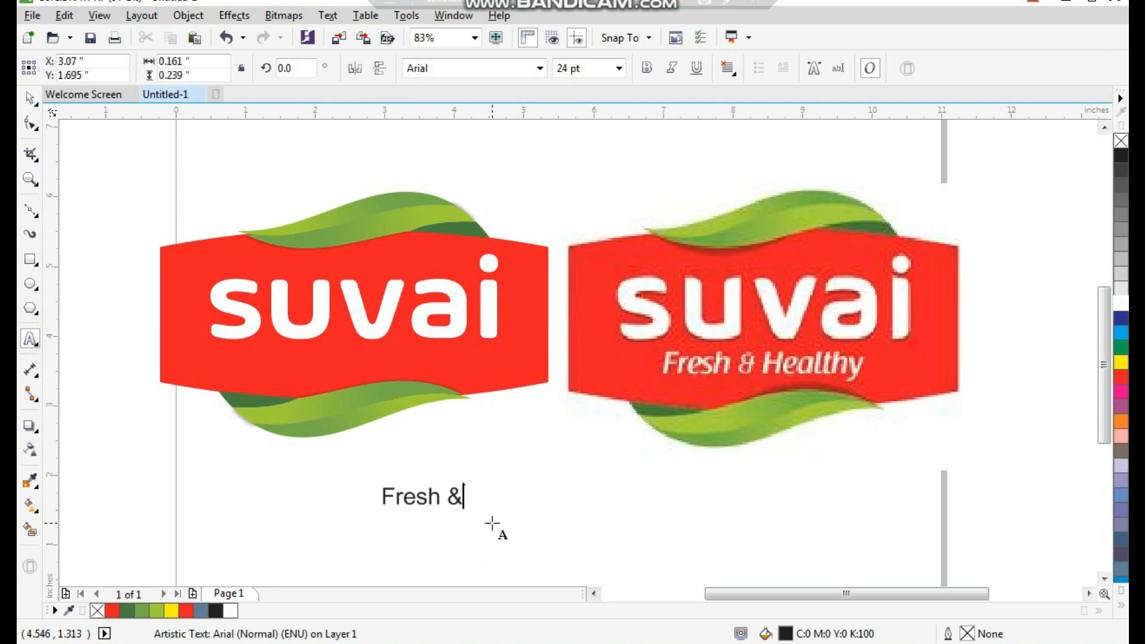
{"action": "type", "text": " Health"}
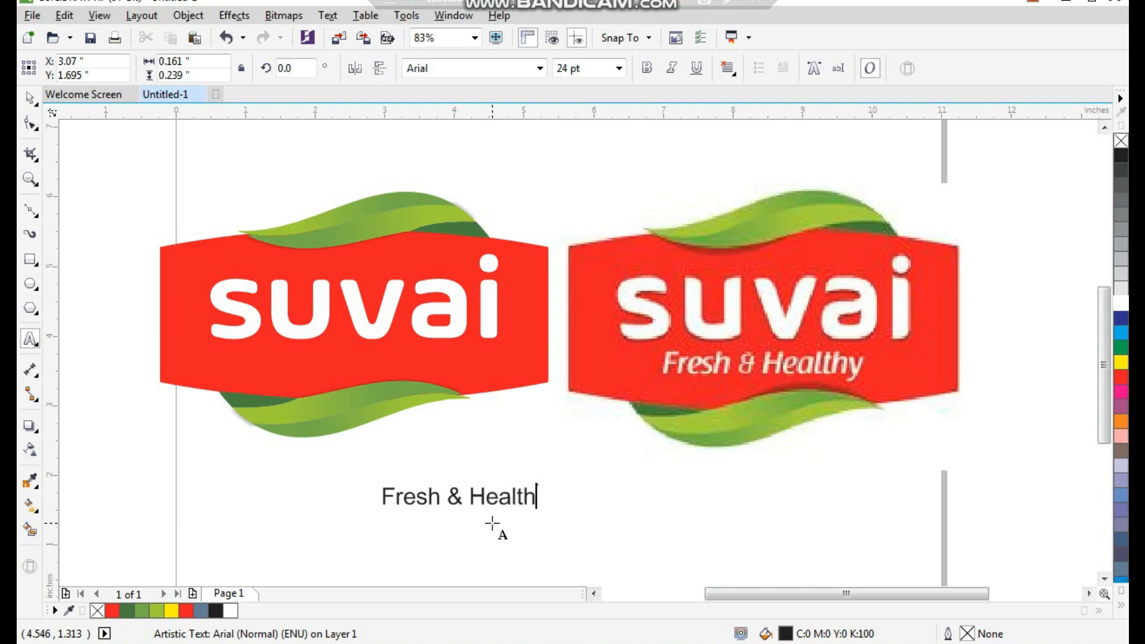
{"action": "type", "text": "y"}
{"action": "key", "text": "ctrl+space"}
- Make the "Fresh & Healthy" tagline bold italic and move it onto the badge just below the wordmark
{"action": "left_click", "coordinate": [646, 76]}
{"action": "left_click", "coordinate": [672, 67]}
{"action": "mouse_move", "coordinate": [545, 505]}
{"action": "left_mouse_down"}
{"action": "mouse_move", "coordinate": [451, 388]}
{"action": "mouse_move", "coordinate": [442, 357]}
{"action": "left_mouse_up"}
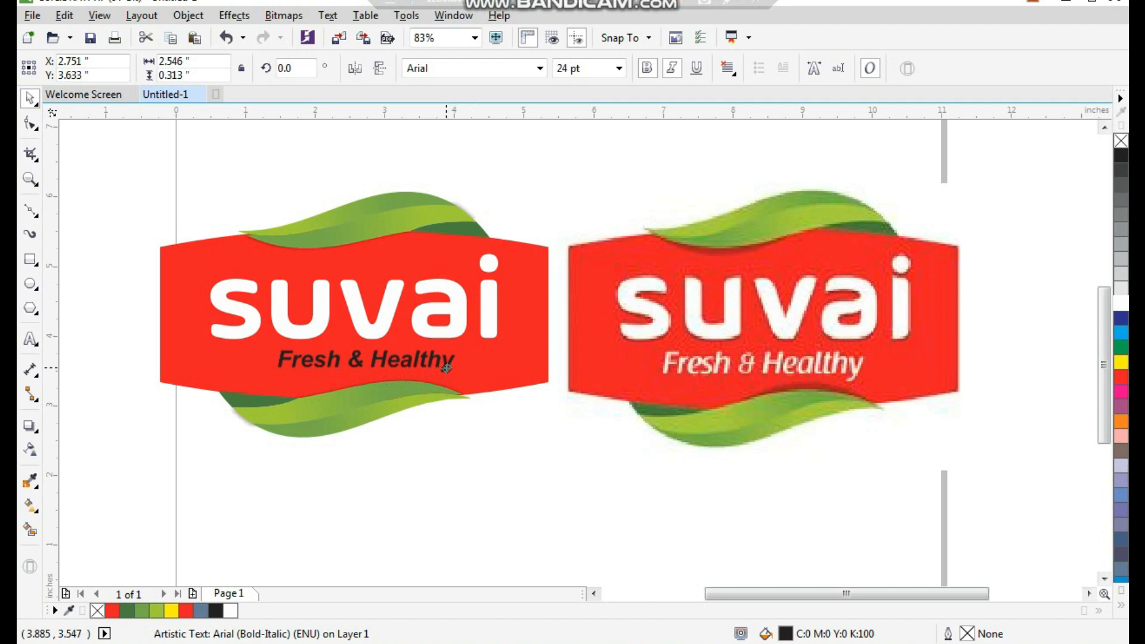
- Fill the tagline with white and center it horizontally on the red badge
{"action": "left_click", "coordinate": [1120, 304]}
{"action": "left_click", "coordinate": [514, 350], "text": "shift"}
{"action": "left_click", "coordinate": [518, 450]}
- Nudge the "suvai" wordmark and the tagline slightly upward on the badge
{"action": "key", "text": "F2"}
{"action": "left_click_drag", "start_coordinate": [605, 196], "coordinate": [260, 467]}
{"action": "left_click_drag", "start_coordinate": [562, 353], "coordinate": [562, 349]}
{"action": "left_click_drag", "start_coordinate": [552, 411], "coordinate": [553, 408]}
{"action": "left_click", "coordinate": [637, 547]}
{"action": "scroll", "coordinate": [305, 241], "scroll_direction": "down", "scroll_amount": 2}
{"action": "left_click_drag", "start_coordinate": [174, 115], "coordinate": [769, 414]}
{"action": "key", "text": "ctrl+z"}
{"action": "key", "text": "F2"}
{"action": "left_click_drag", "start_coordinate": [961, 149], "coordinate": [131, 489]}
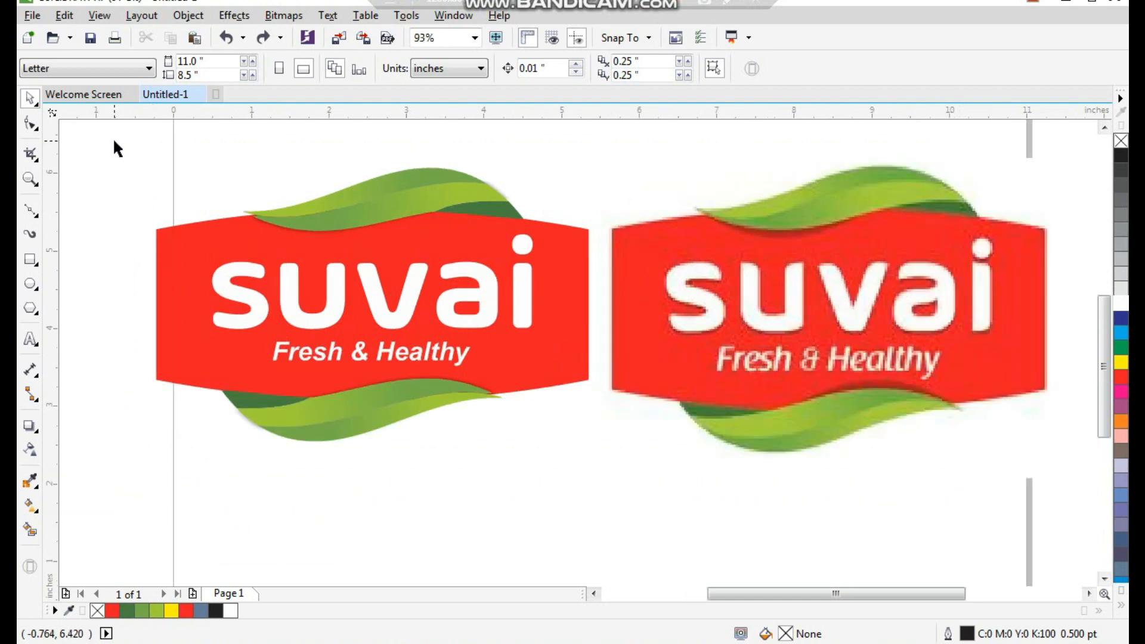
- Scale the recreated logo and the reference image down together and position them side by side within the page
{"action": "scroll", "coordinate": [191, 200], "scroll_direction": "down", "scroll_amount": 2}
{"action": "left_click_drag", "start_coordinate": [144, 150], "coordinate": [626, 358]}
{"action": "left_click_drag", "start_coordinate": [582, 306], "coordinate": [571, 282]}
{"action": "left_click", "coordinate": [733, 306]}
{"action": "key", "text": "F2"}
{"action": "left_click_drag", "start_coordinate": [646, 172], "coordinate": [213, 341]}
{"action": "left_click_drag", "start_coordinate": [142, 143], "coordinate": [1039, 559]}
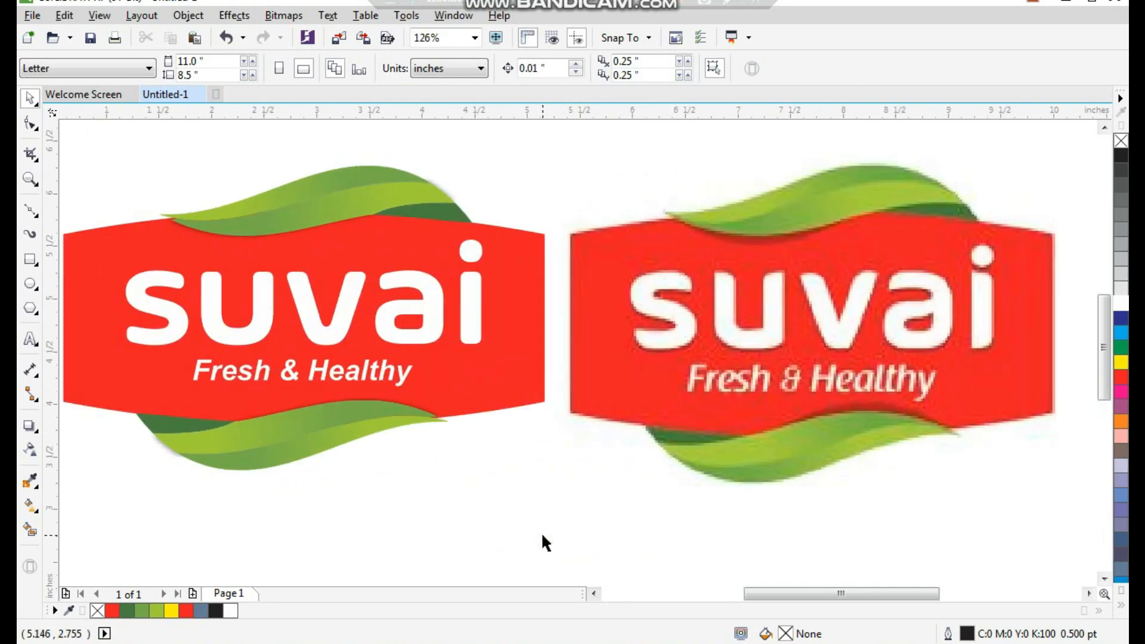